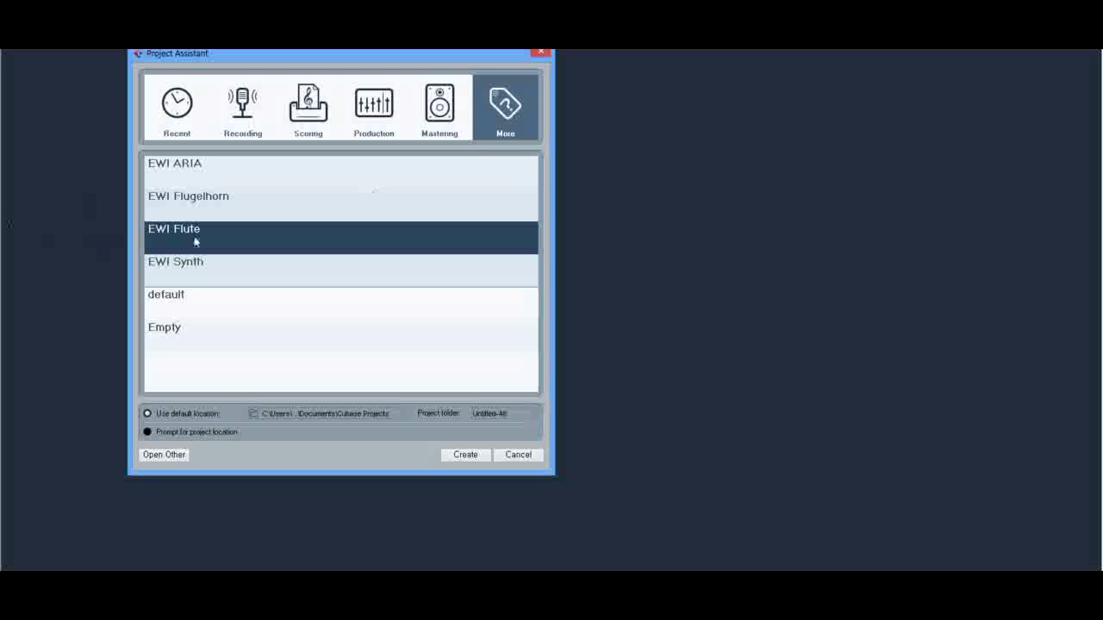
# Step: Create a project from the EWI Flute template and open the Orchestral instrument editor from the Orchestral.32 02 MIDI track
pyautogui.doubleClick(197, 238)
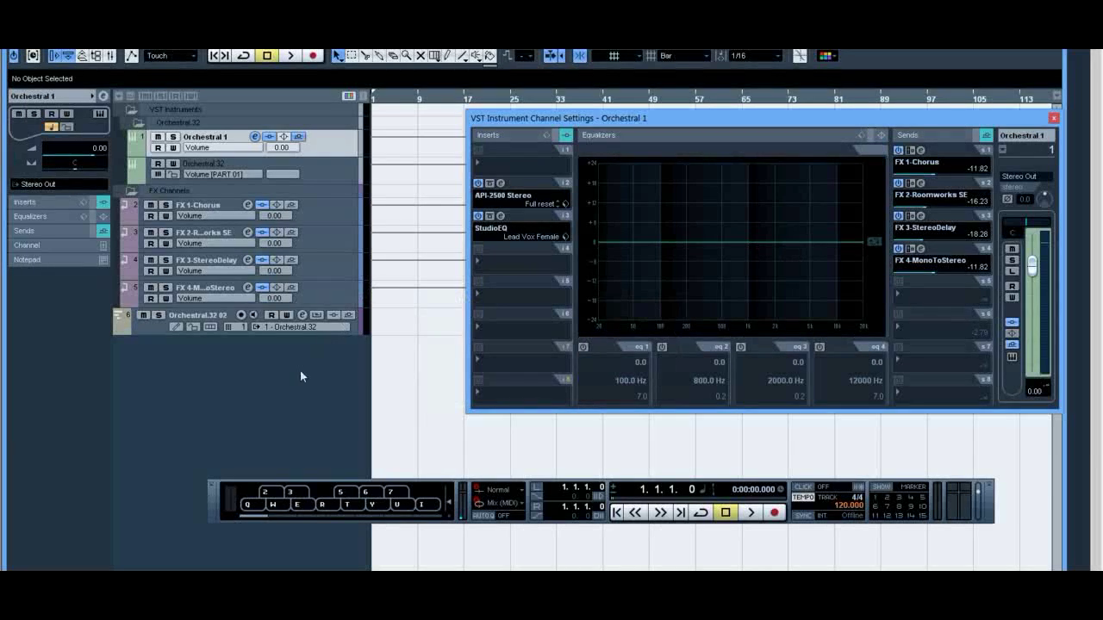
pyautogui.click(155, 333)
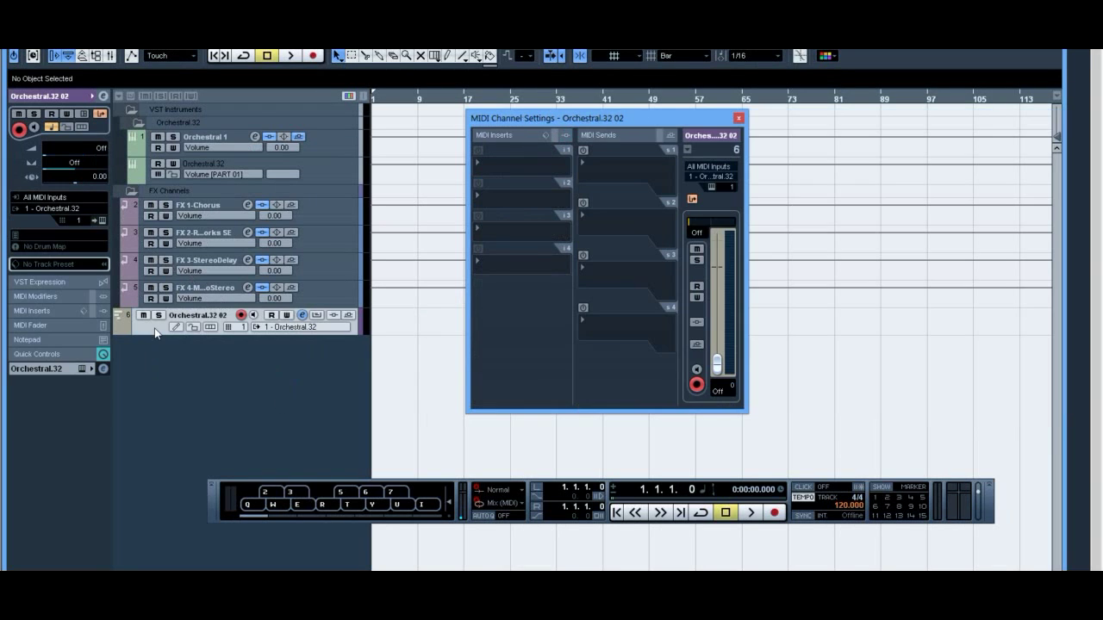
pyautogui.click(101, 221)
pyautogui.click(100, 222)
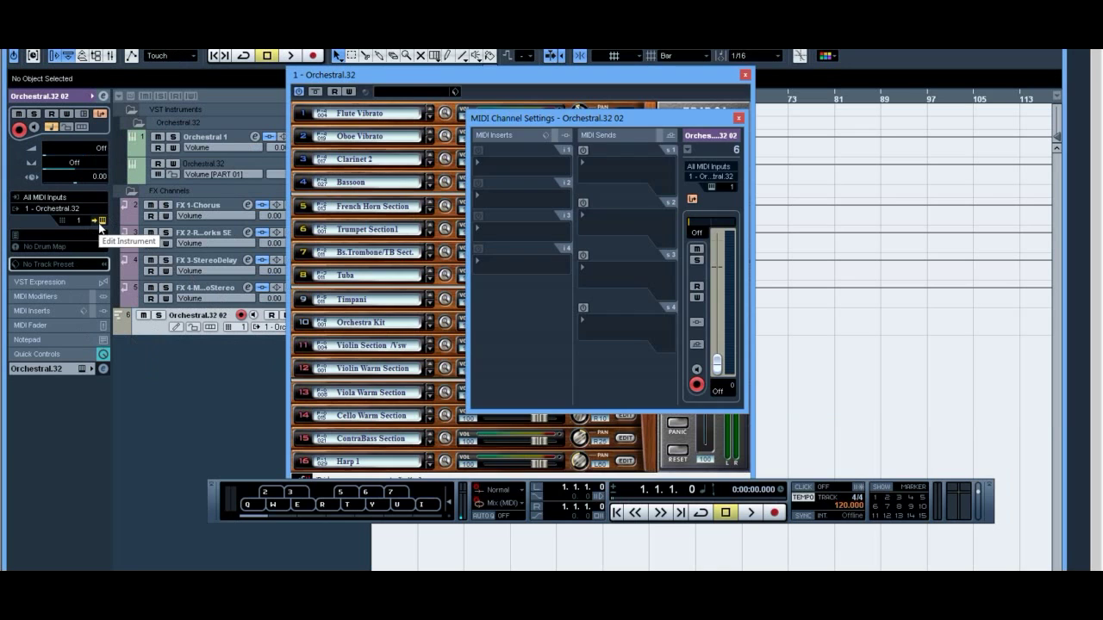
pyautogui.click(738, 118)
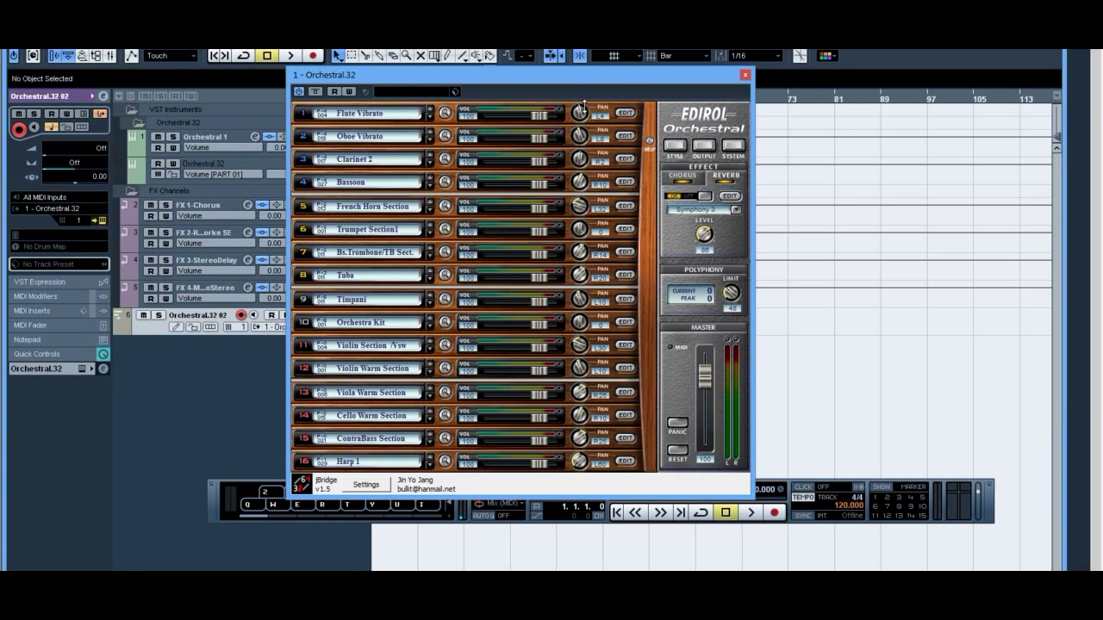
# Step: Set the Flute Vibrato part's pan to 0 and, with the instrument's effects off, its master level to 127
pyautogui.moveTo(580, 112); pyautogui.dragTo(590, 117)
pyautogui.click(689, 180)
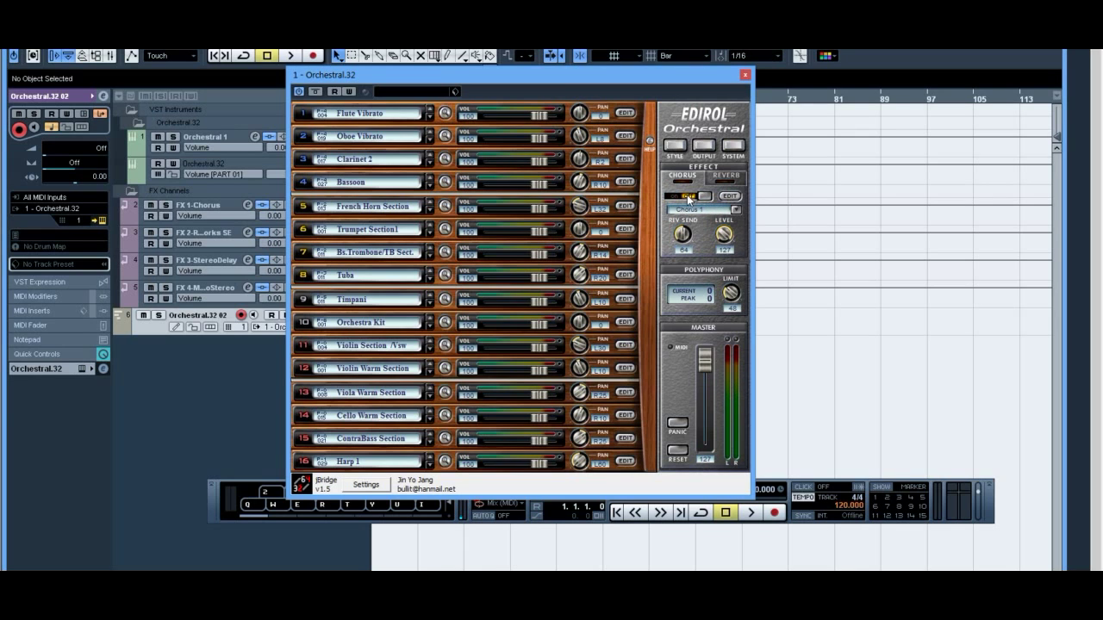
pyautogui.click(745, 75)
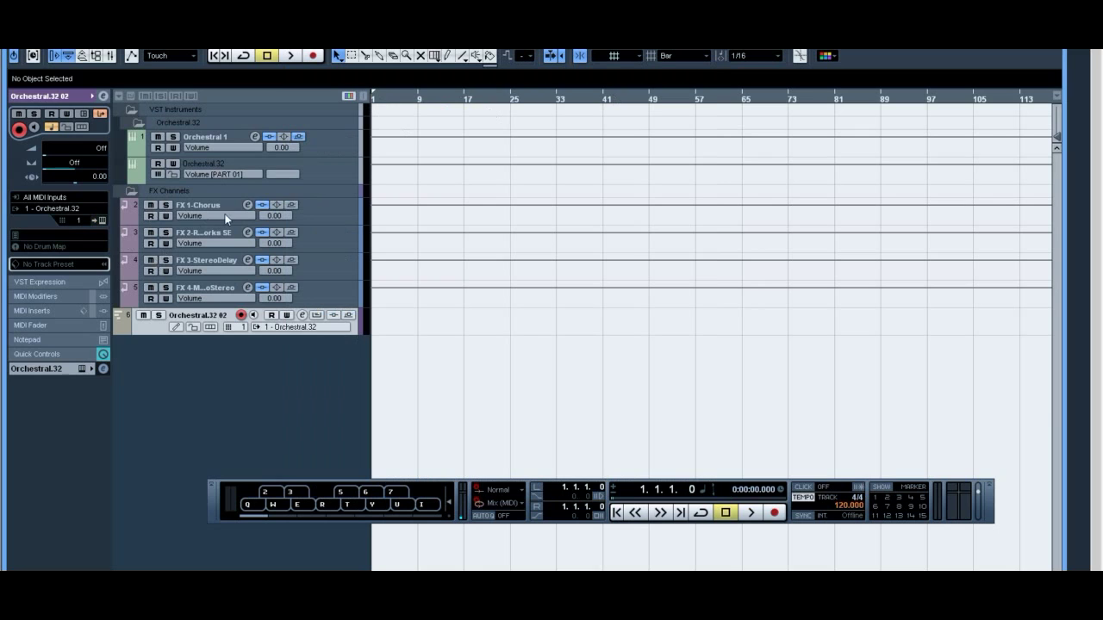
# Step: Examine the insert plug-in settings of the FX 1-Chorus and FX 2-Roomworks SE channels
pyautogui.click(248, 205)
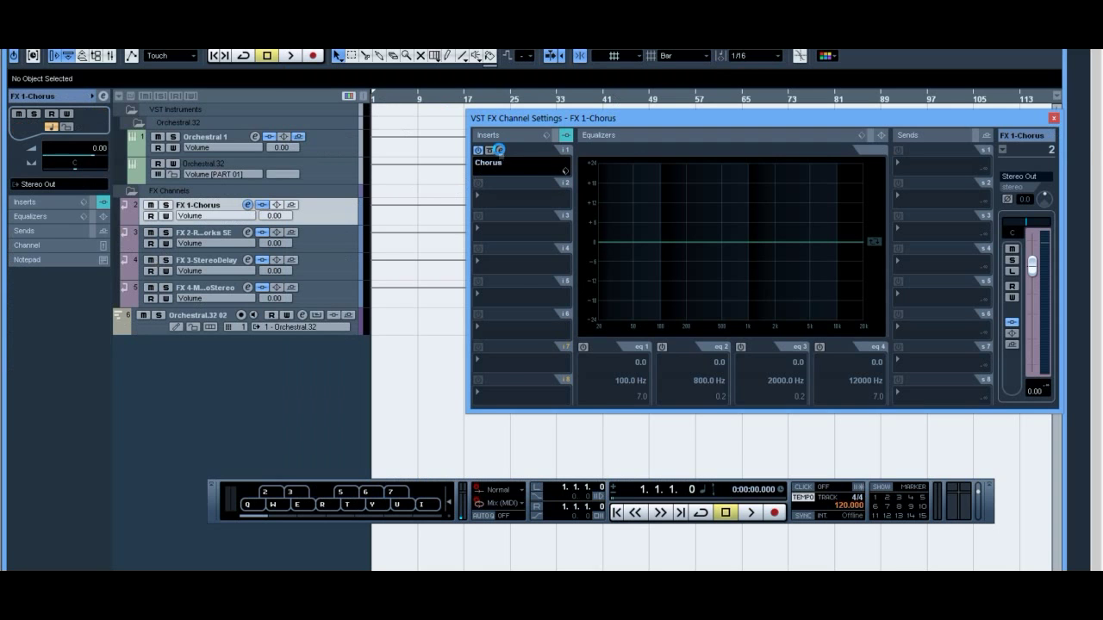
pyautogui.click(500, 151)
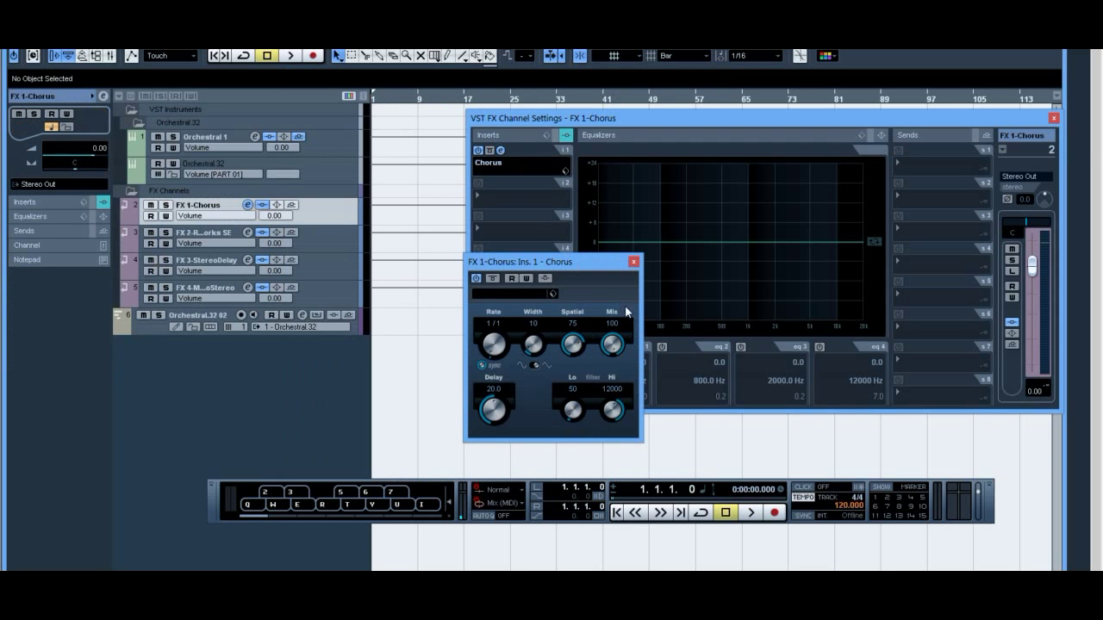
pyautogui.click(634, 263)
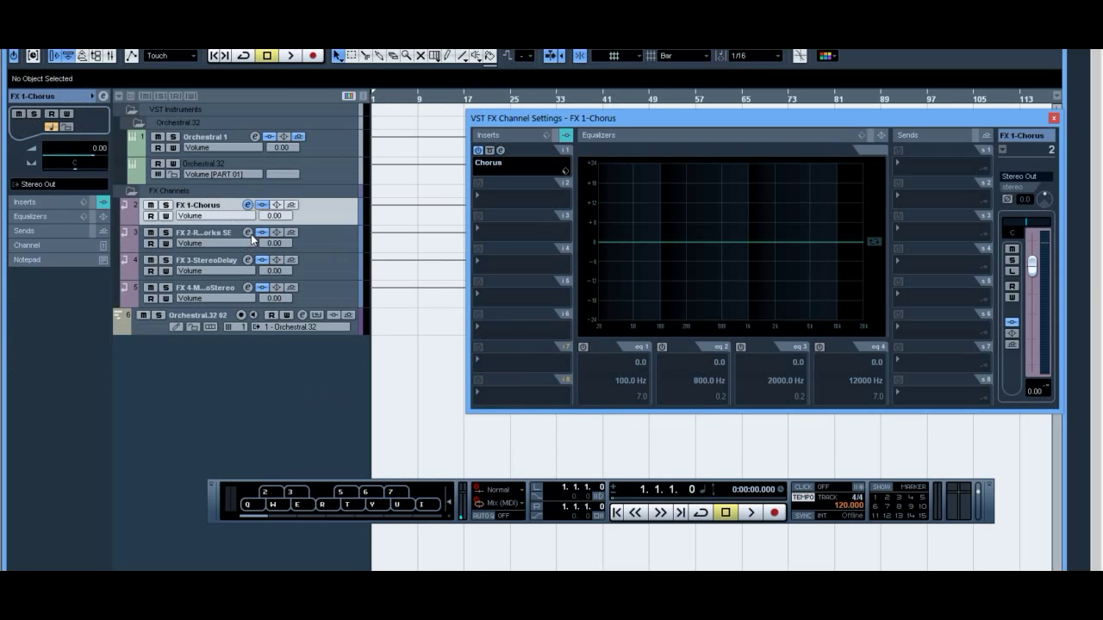
pyautogui.click(249, 233)
pyautogui.click(499, 151)
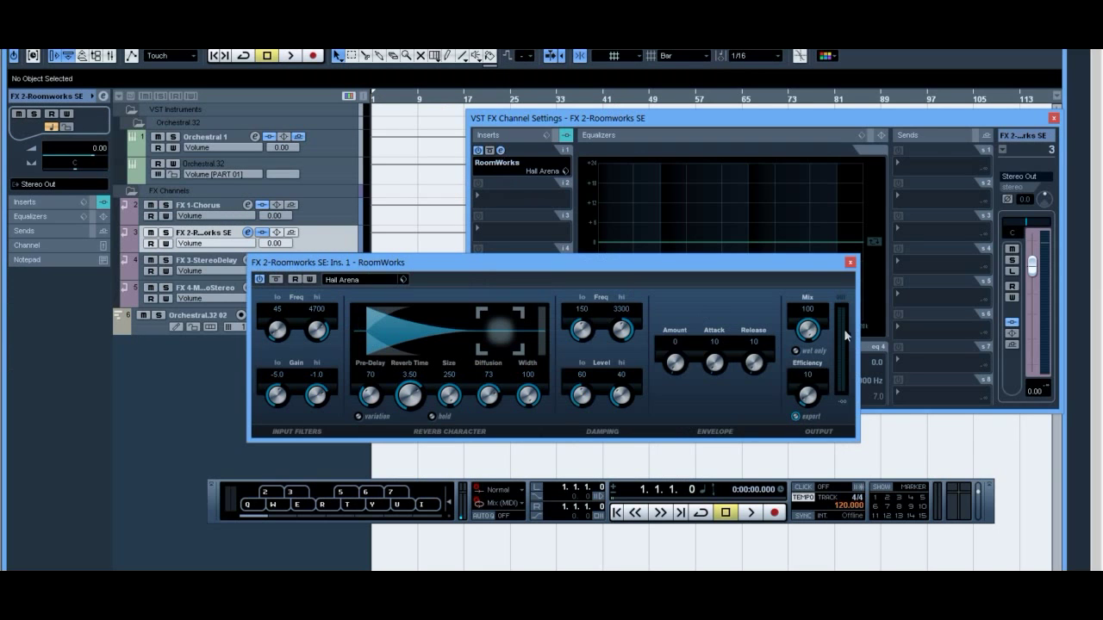
pyautogui.click(849, 262)
# Step: Examine the insert plug-in settings of the FX 3-StereoDelay and FX 4-MonoToStereo channels
pyautogui.click(248, 260)
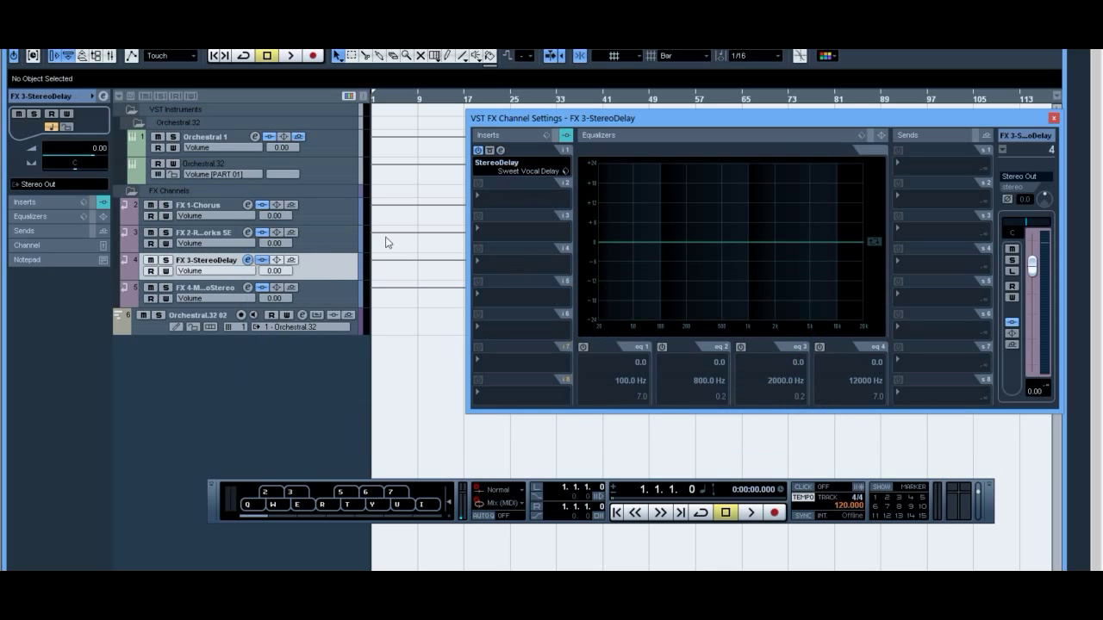
pyautogui.click(499, 151)
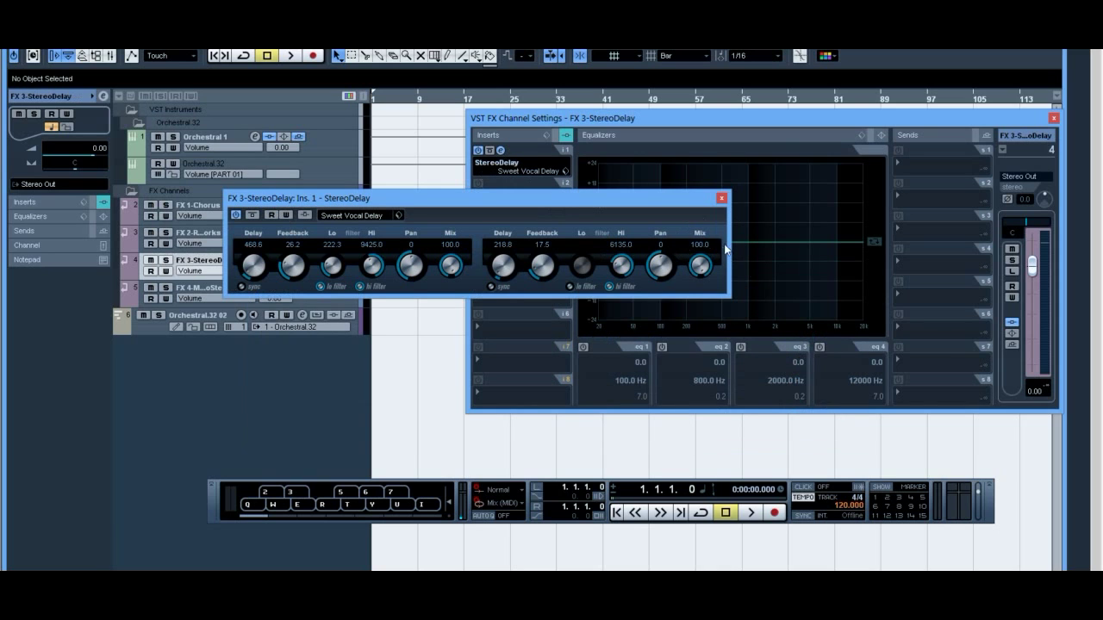
pyautogui.click(721, 198)
pyautogui.click(246, 292)
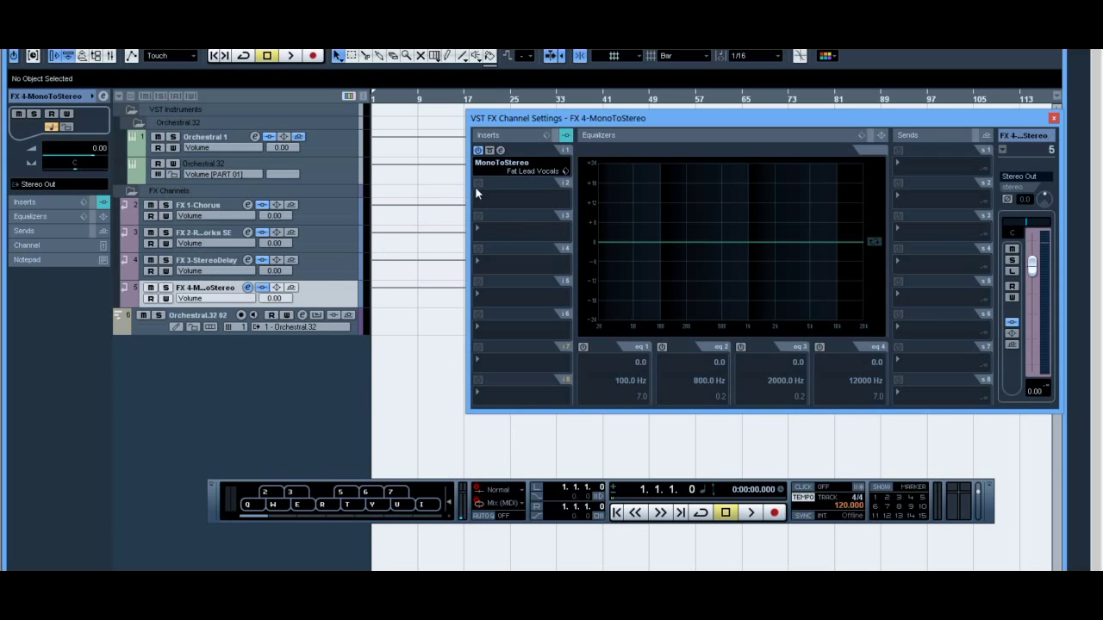
pyautogui.click(500, 151)
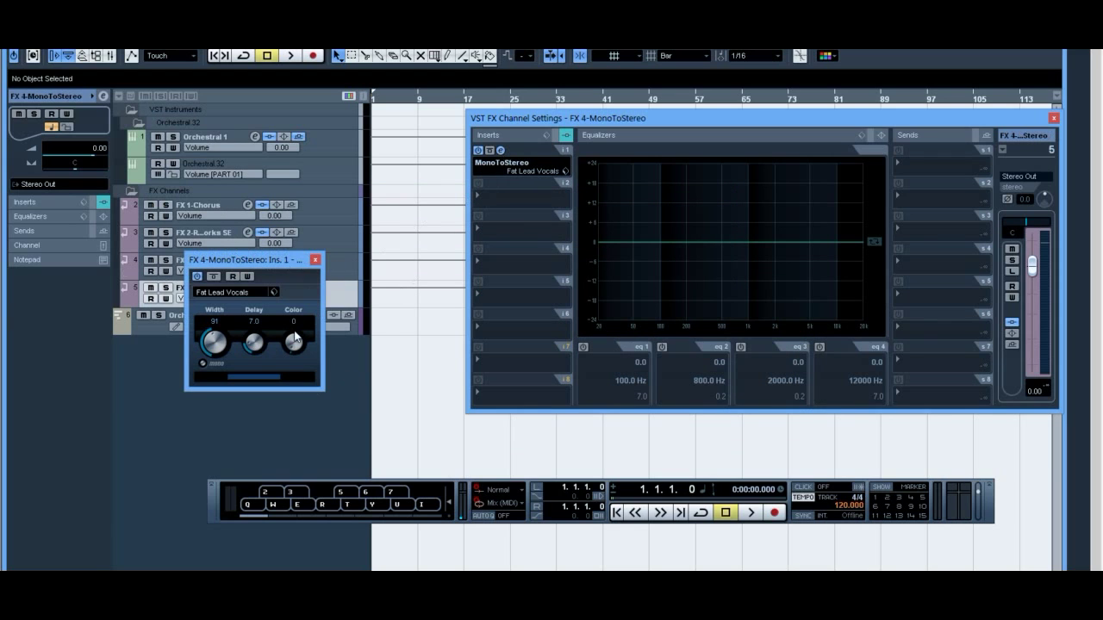
pyautogui.click(315, 260)
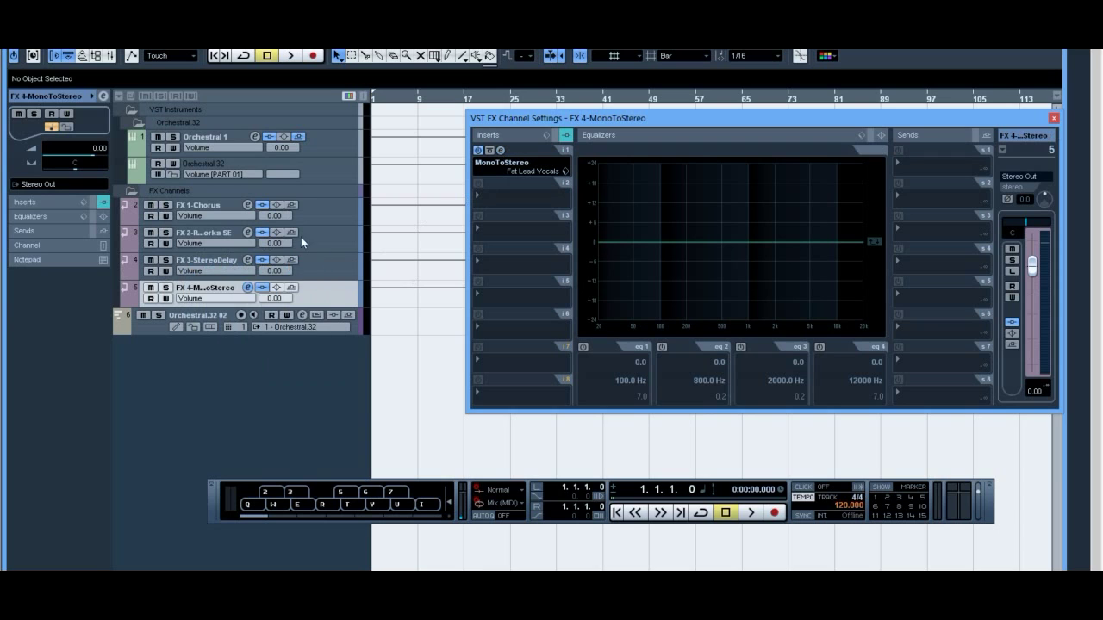
# Step: Replace the StudioEQ in insert slot 3 of the Orchestral 1 channel with the CLA Vocals Stereo plug-in
pyautogui.click(262, 141)
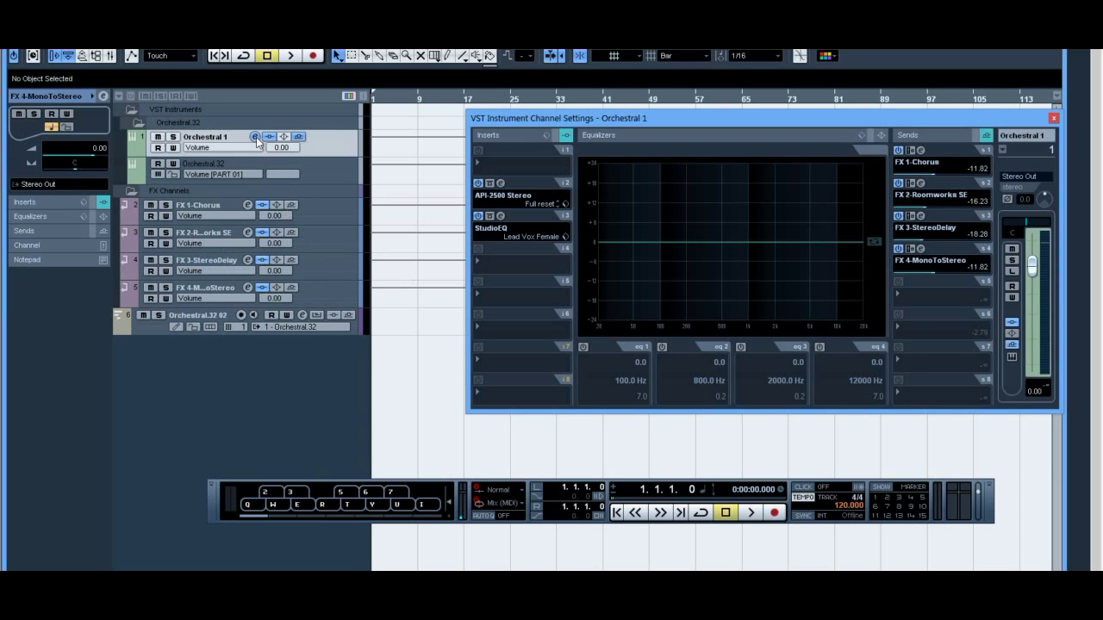
pyautogui.click(490, 234)
pyautogui.click(521, 148)
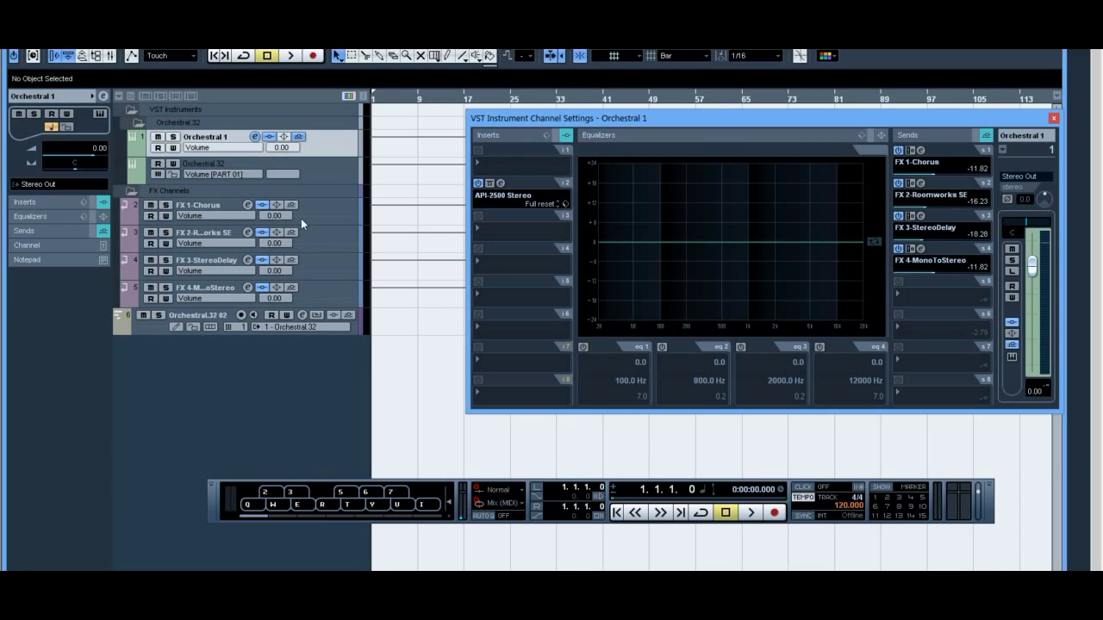
pyautogui.click(526, 237)
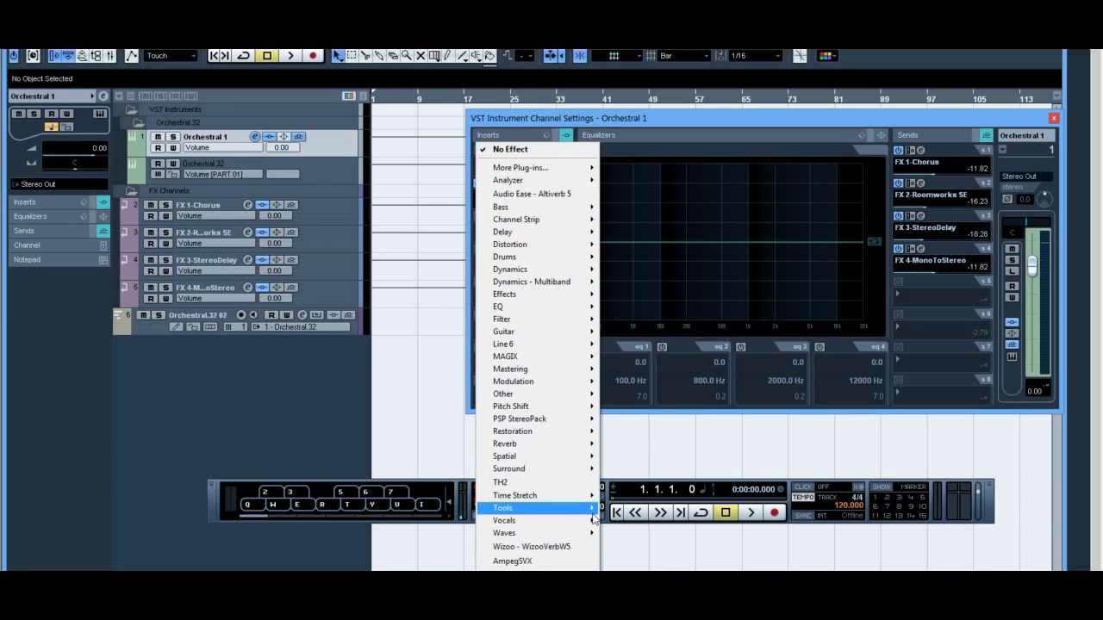
pyautogui.moveTo(593, 521)
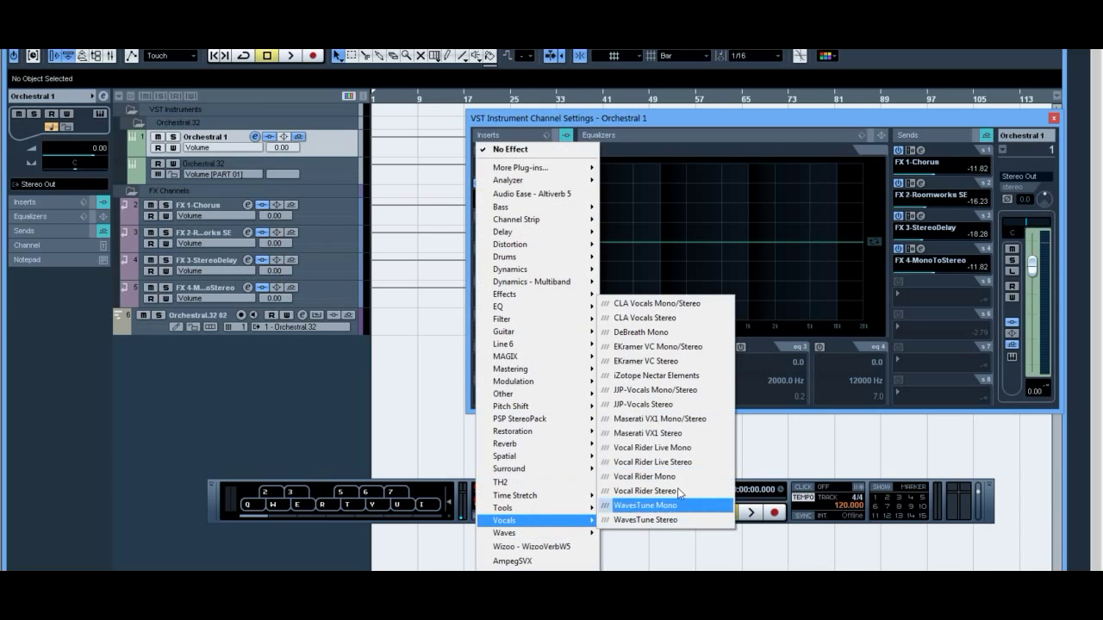
pyautogui.click(712, 316)
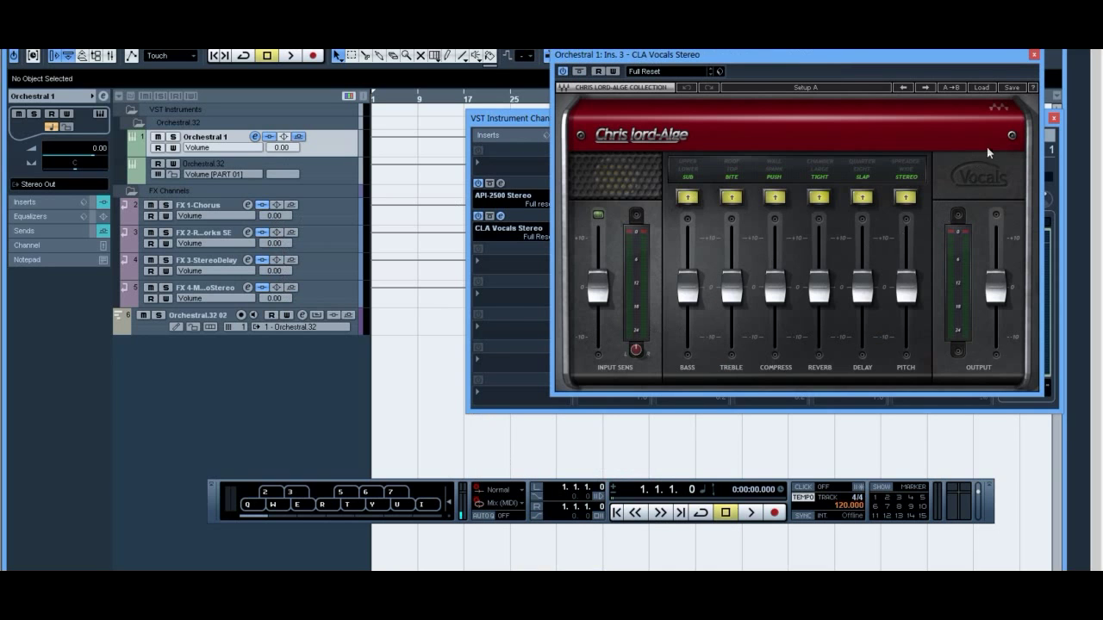
# Step: Load the Face 2 Face Dry preset in CLA Vocals and switch off its Compress section
pyautogui.click(982, 87)
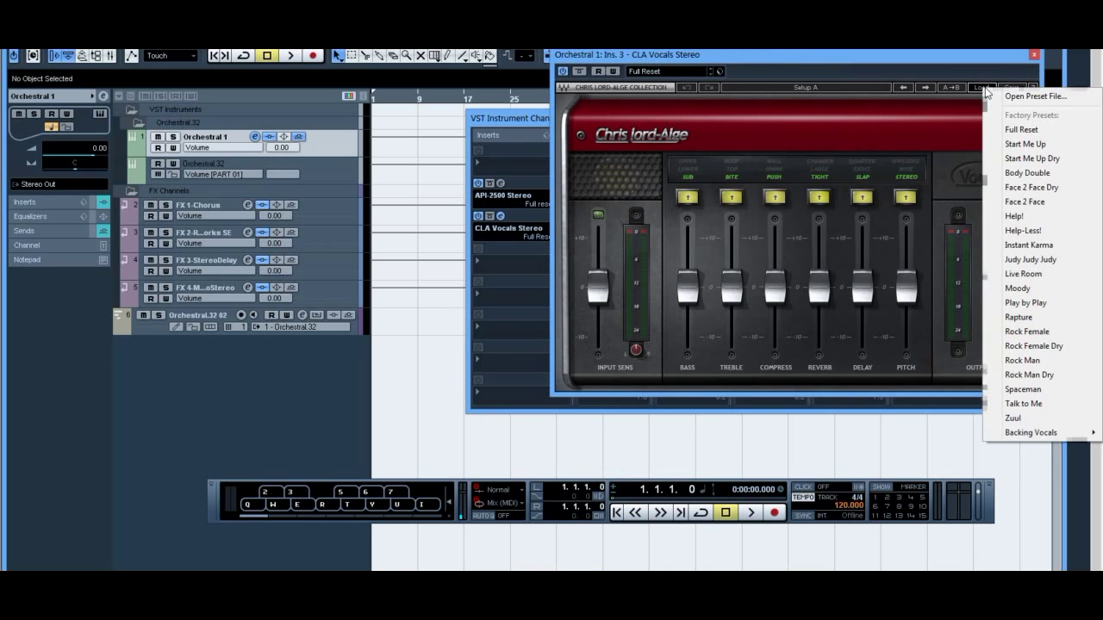
pyautogui.click(1032, 188)
pyautogui.click(775, 198)
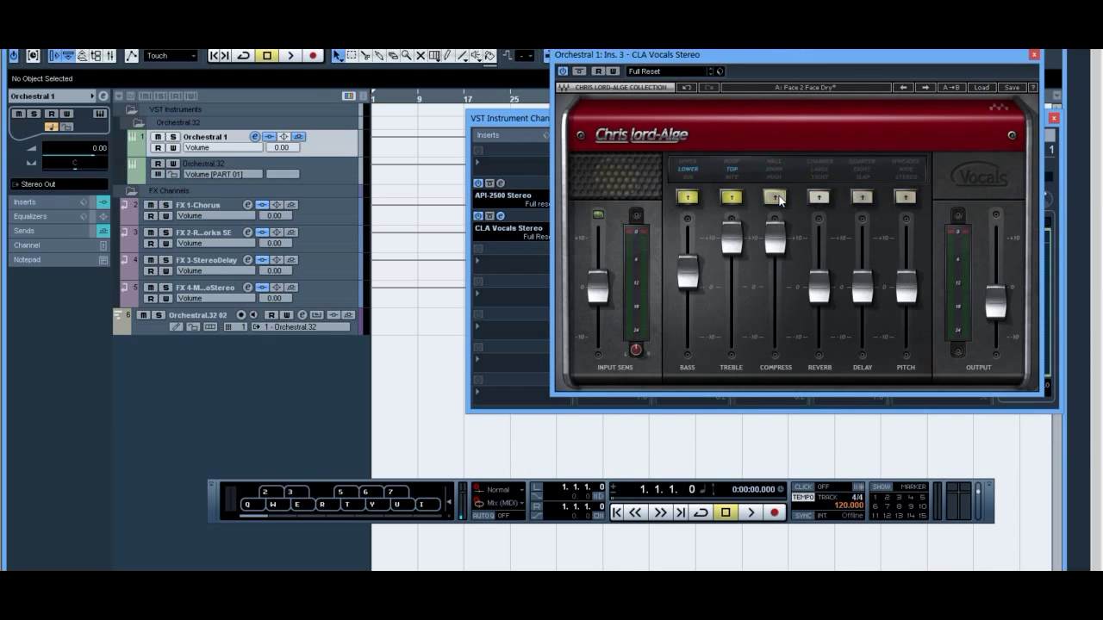
pyautogui.click(1034, 55)
# Step: Check the local Input Transformer's filter and action settings on the Orchestral.32 02 MIDI track
pyautogui.click(152, 331)
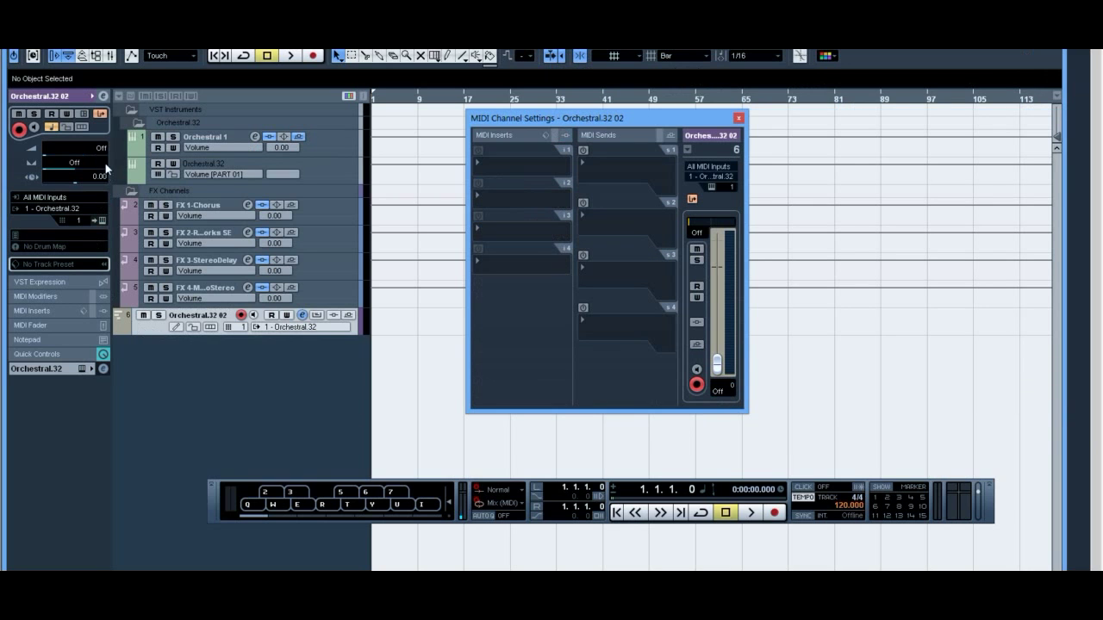
pyautogui.click(103, 114)
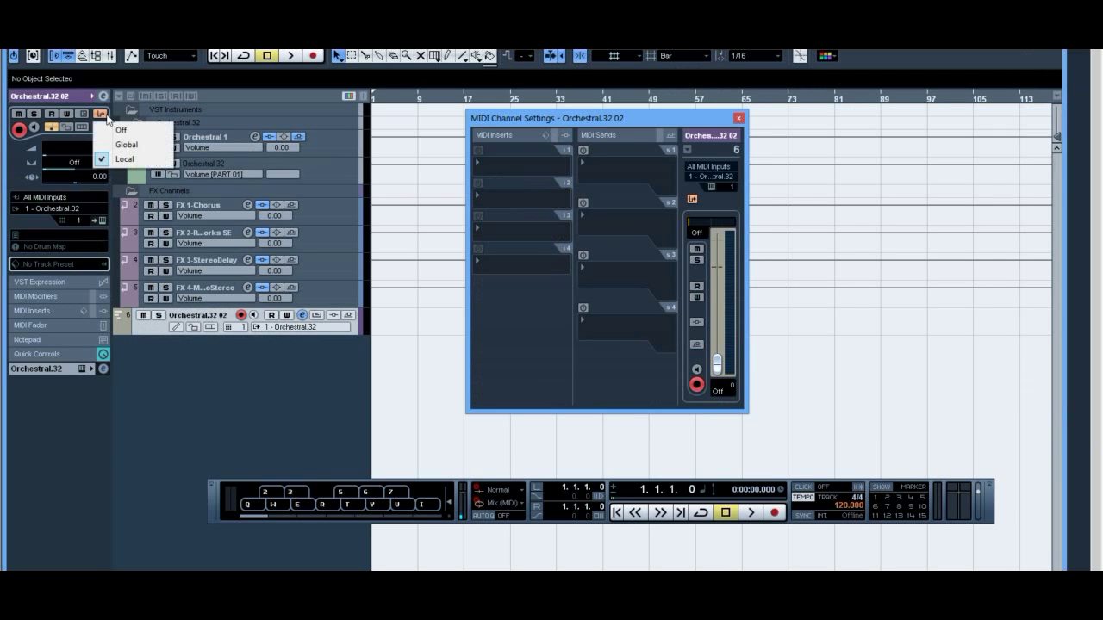
pyautogui.click(125, 158)
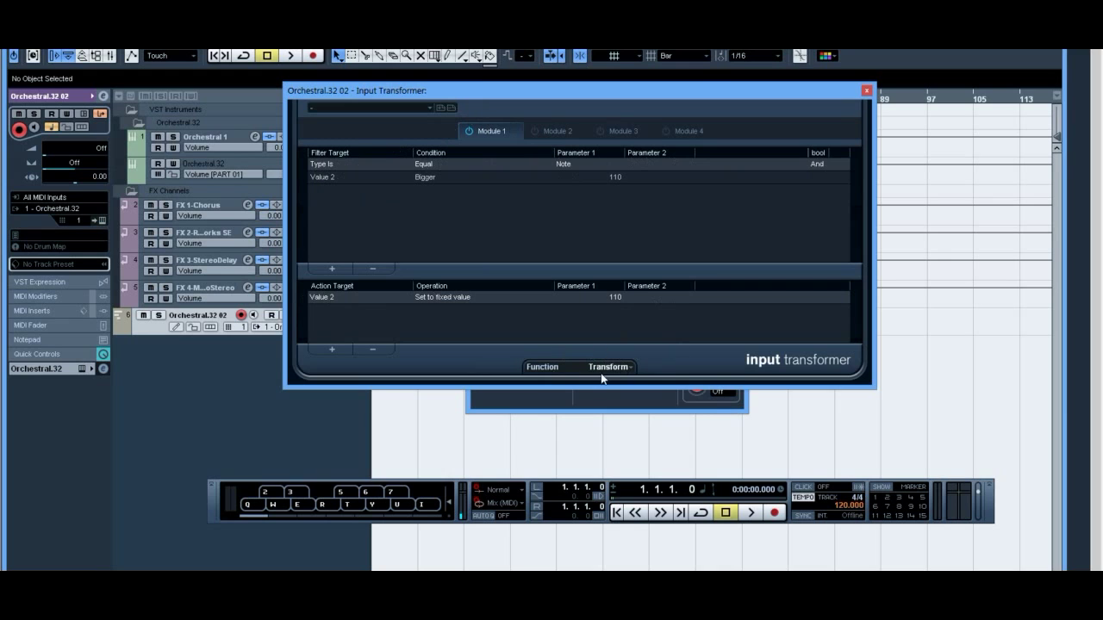
pyautogui.click(868, 91)
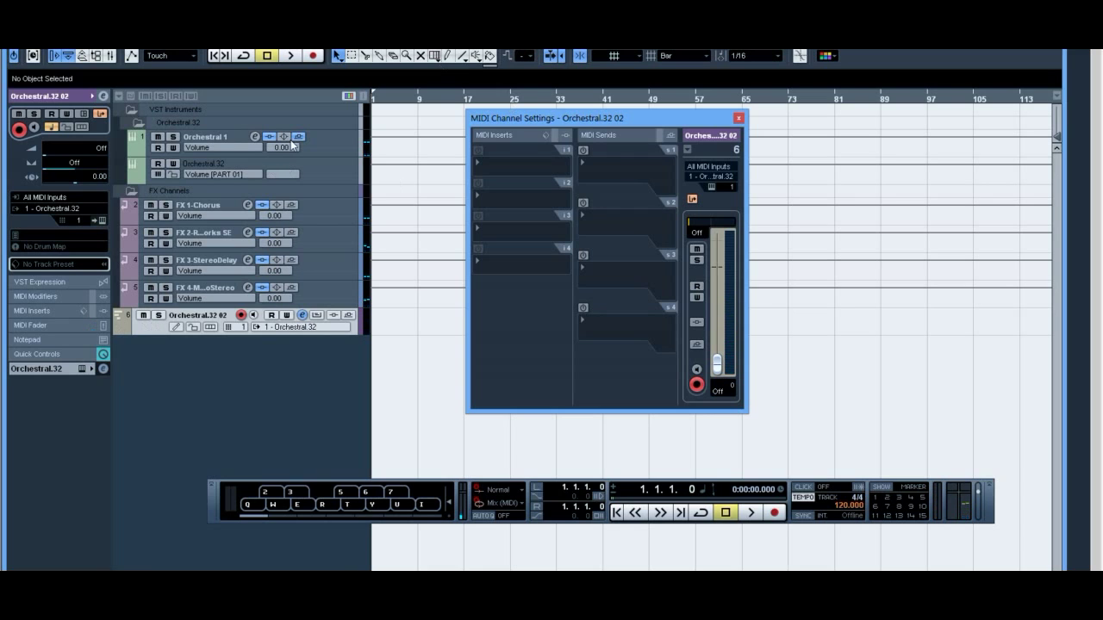
# Step: Compare the Orchestral 1 sound with the CLA Vocals insert bypassed and reactivated, using the MIDI track for playing
pyautogui.click(256, 140)
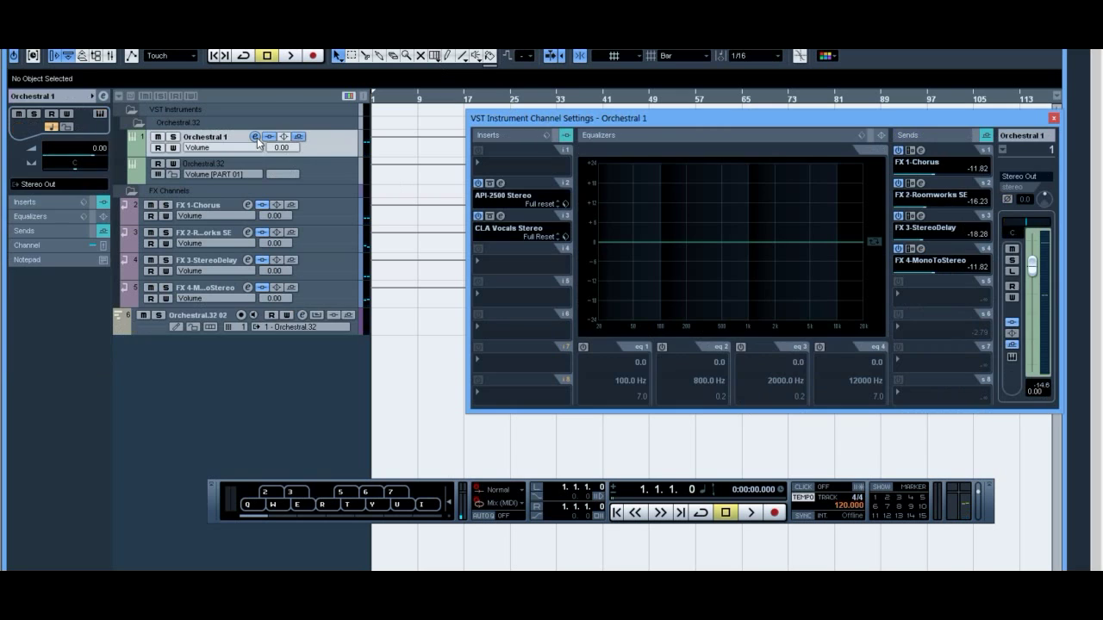
pyautogui.click(477, 216)
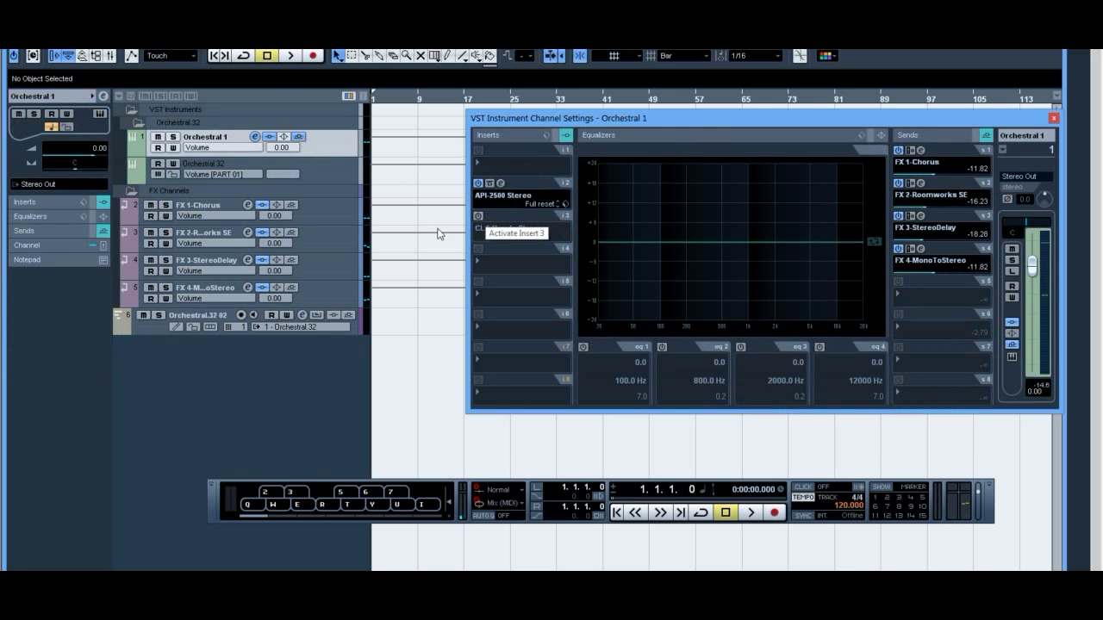
pyautogui.click(158, 331)
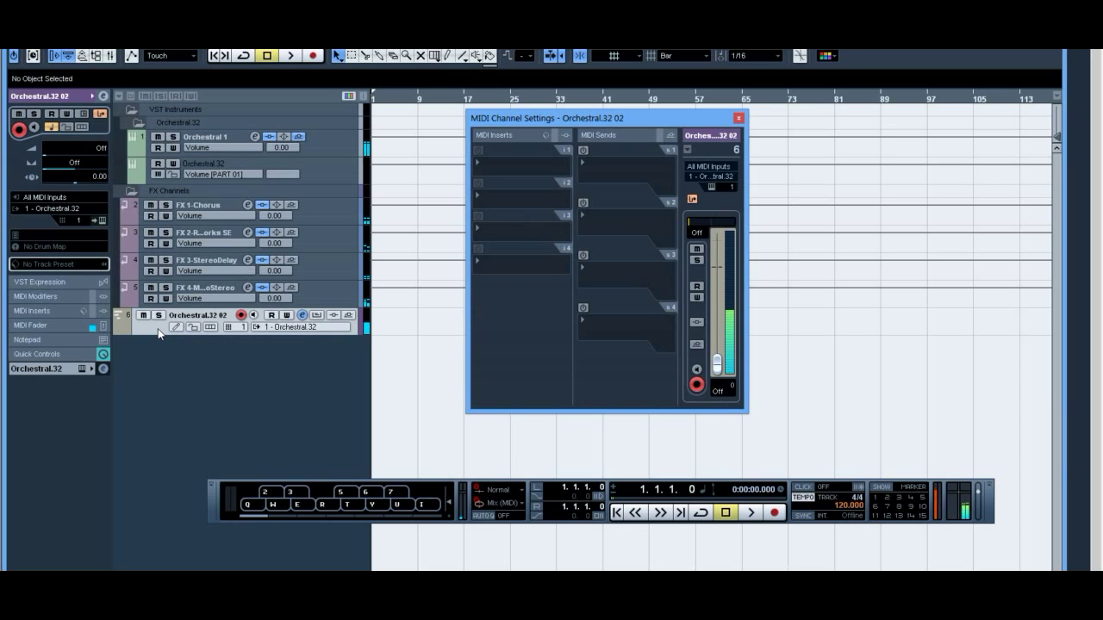
pyautogui.click(253, 137)
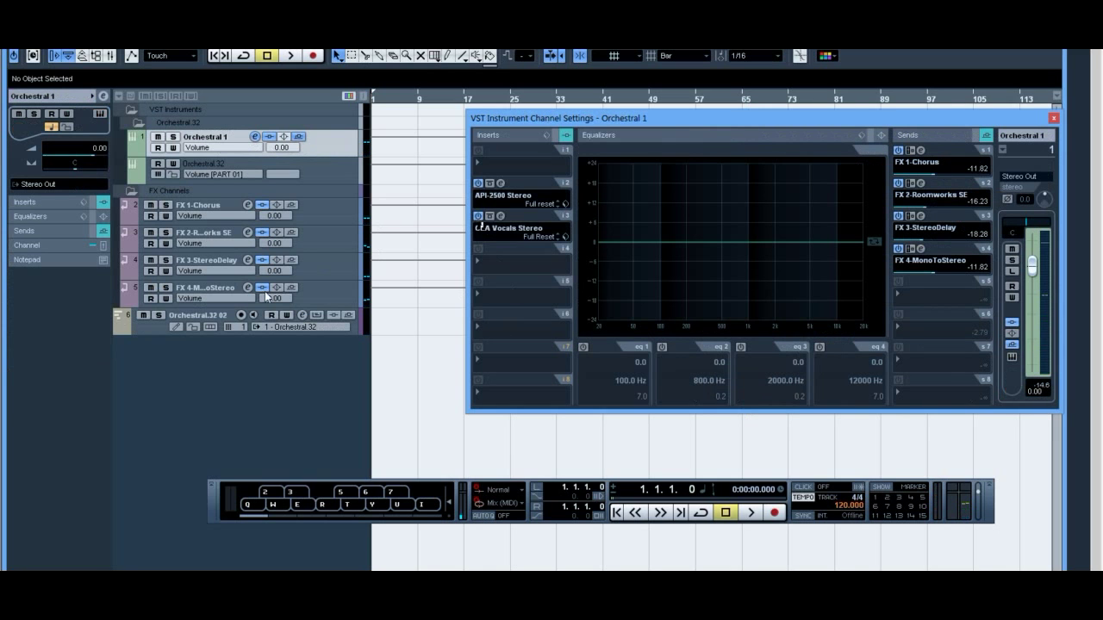
pyautogui.click(145, 332)
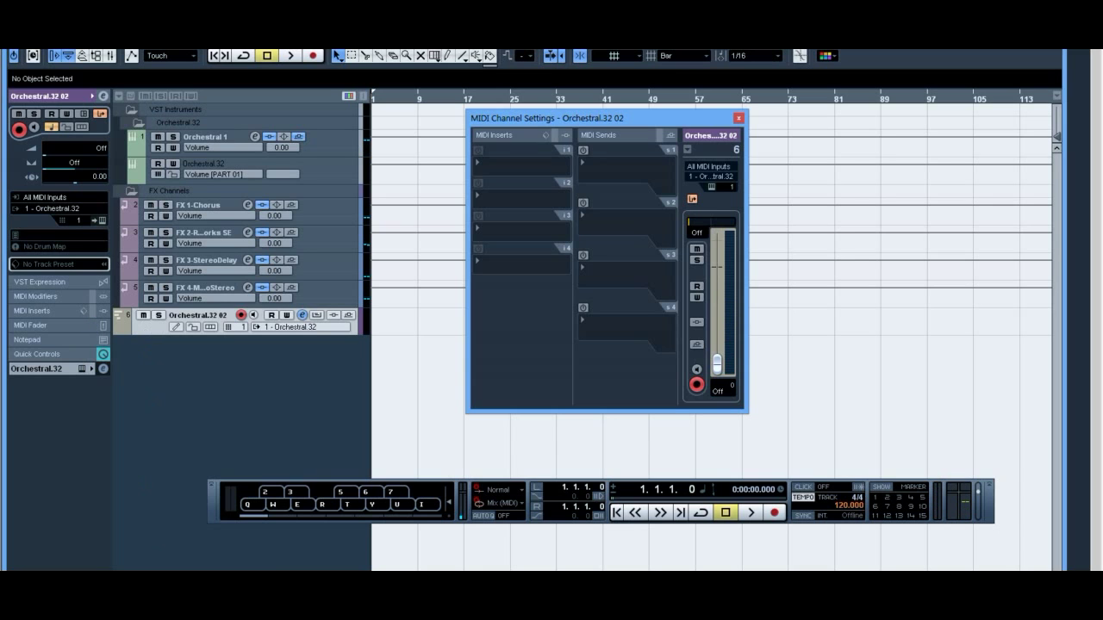
# Step: Switch to WINMAX, reposition its window over the project, and play the accompaniment from measure 1 to measure 20 before pausing
pyautogui.hotkey('alt', 'Tab')
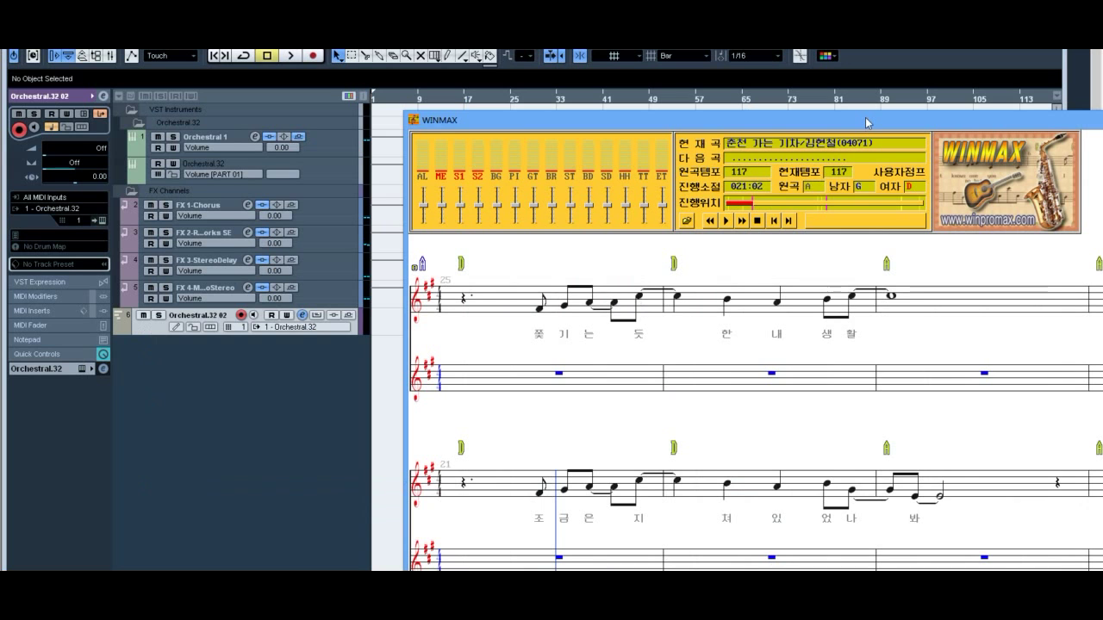
pyautogui.moveTo(858, 119); pyautogui.dragTo(539, 49)
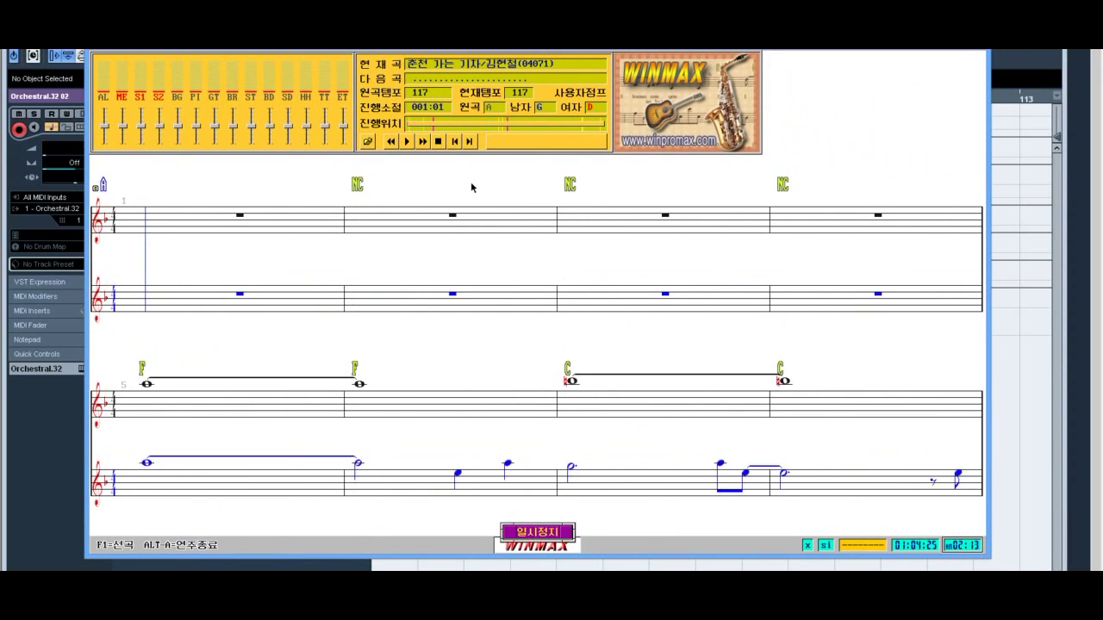
pyautogui.press('space')
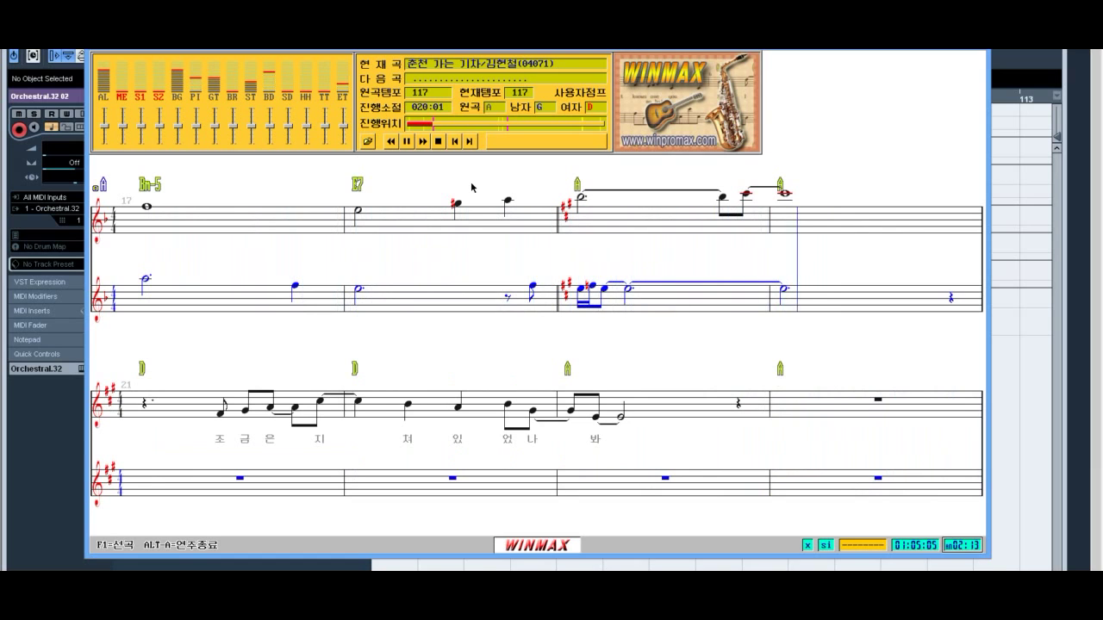
pyautogui.press('space')
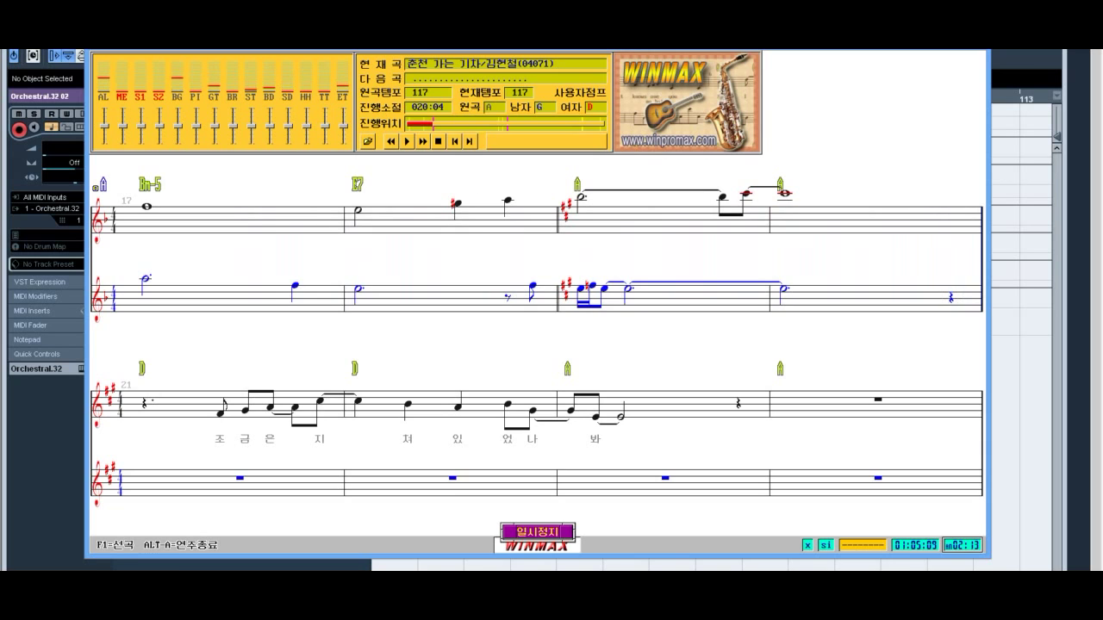
# Step: Return to Cubase and replace CLA Vocals in the third insert of Orchestral 1 with the Spectralivev2.32 plug-in
pyautogui.hotkey('alt', 'a')
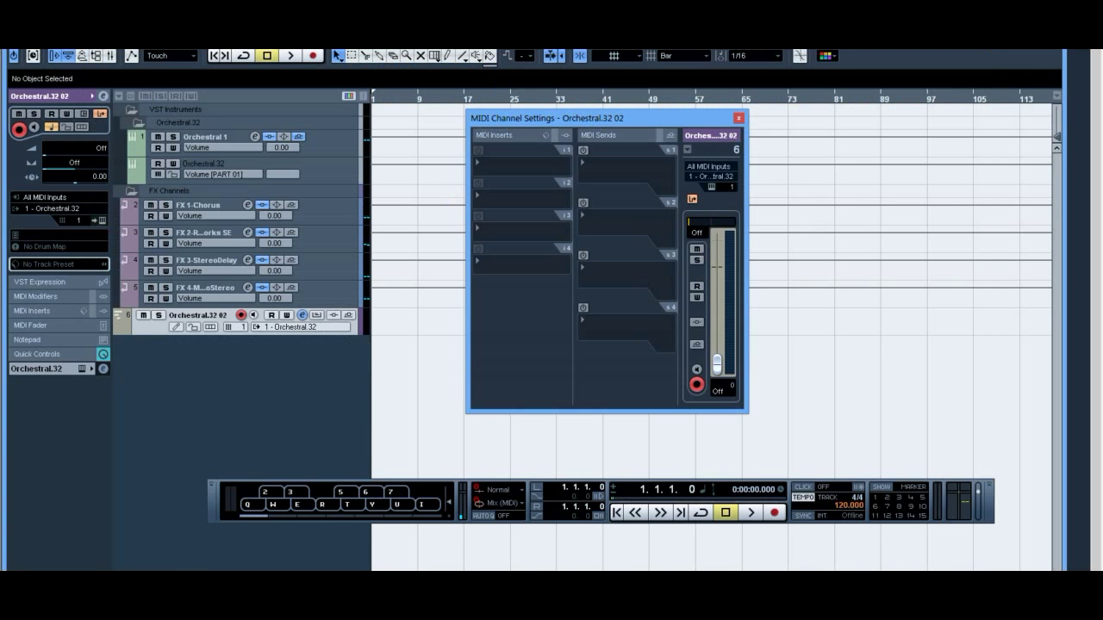
pyautogui.click(255, 137)
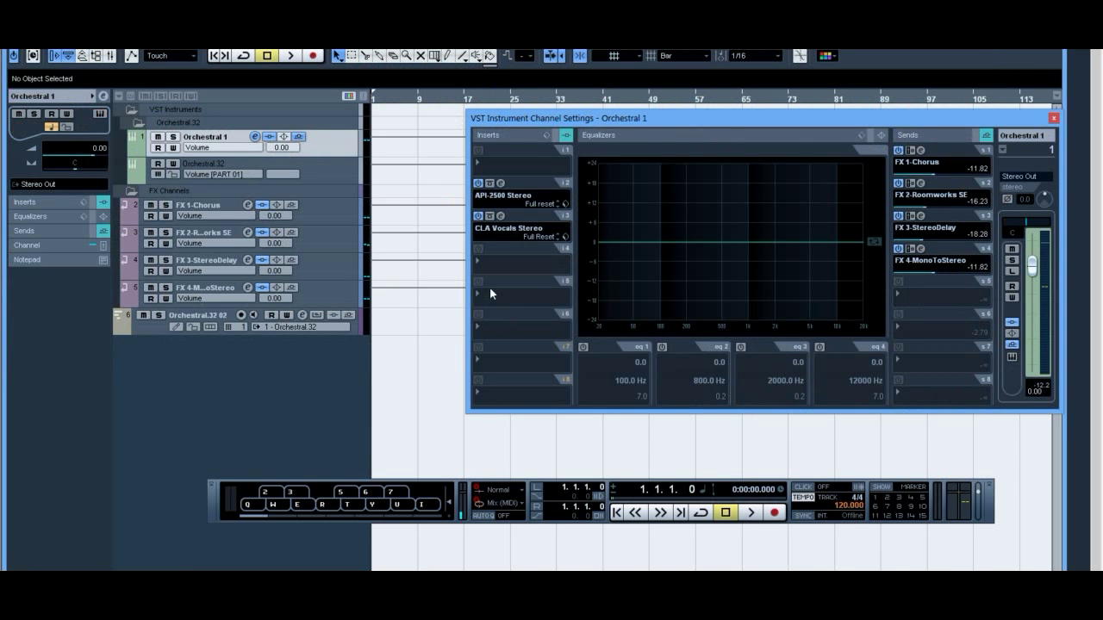
pyautogui.click(512, 248)
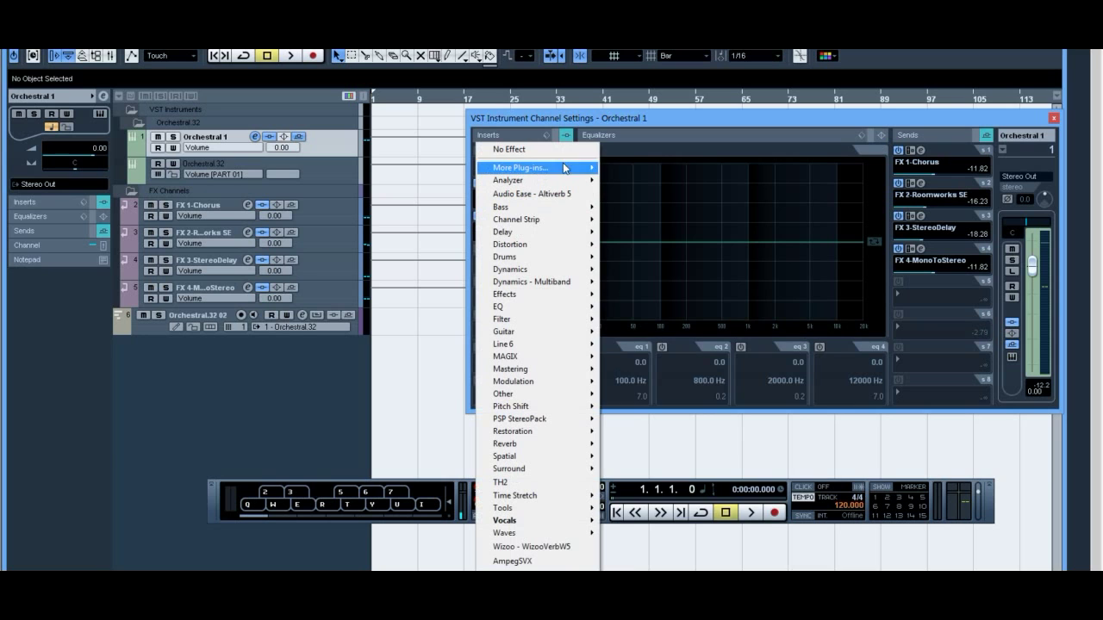
pyautogui.moveTo(569, 169)
pyautogui.moveTo(757, 116)
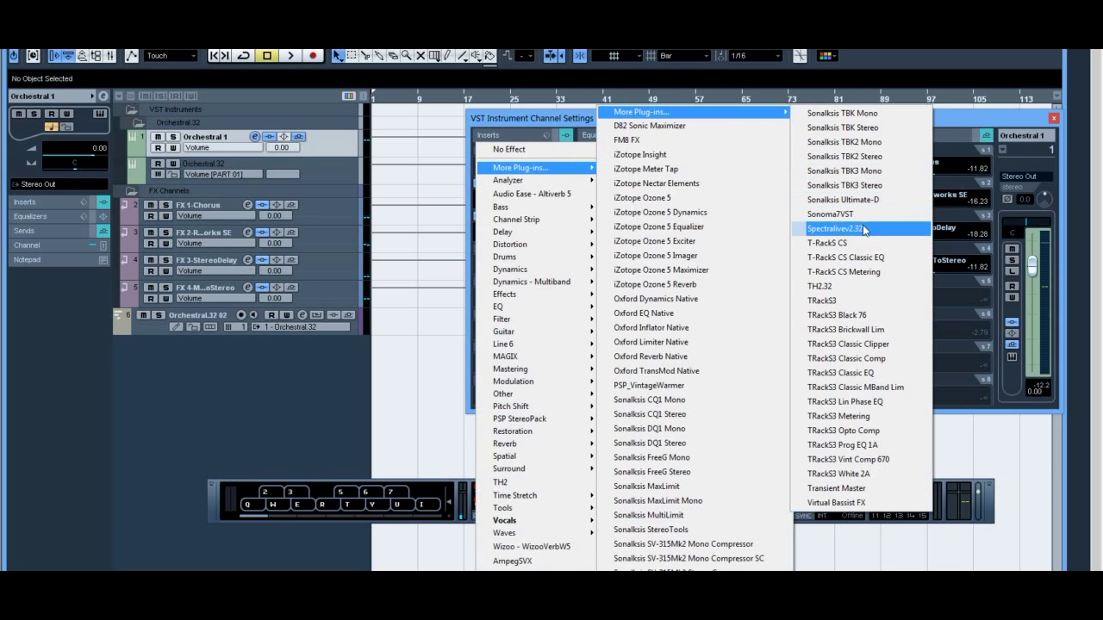
pyautogui.click(824, 231)
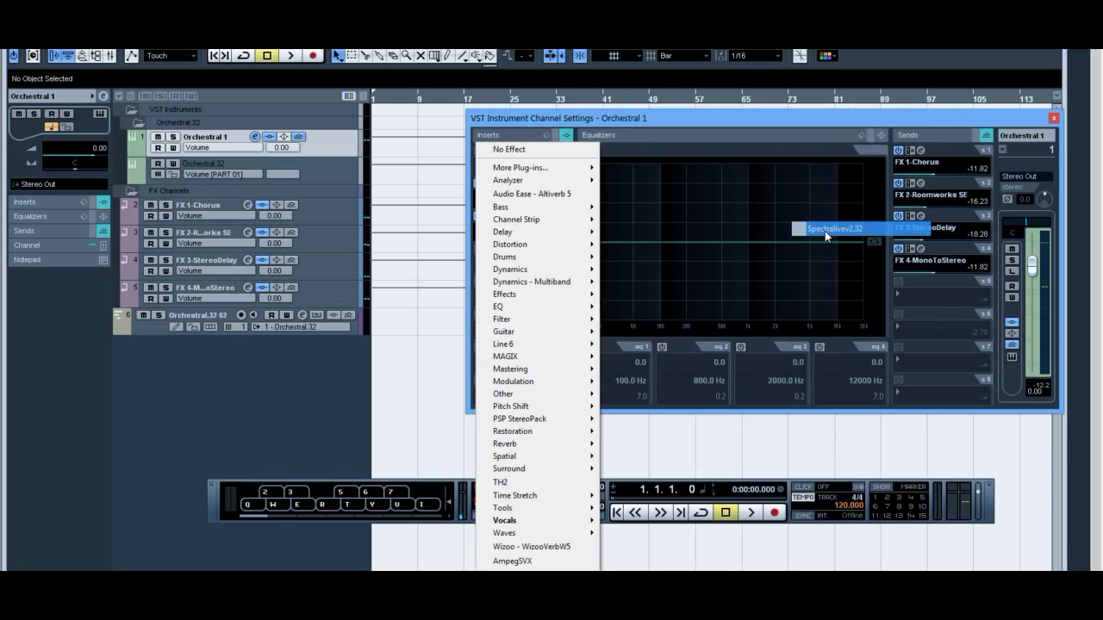
pyautogui.click(541, 386)
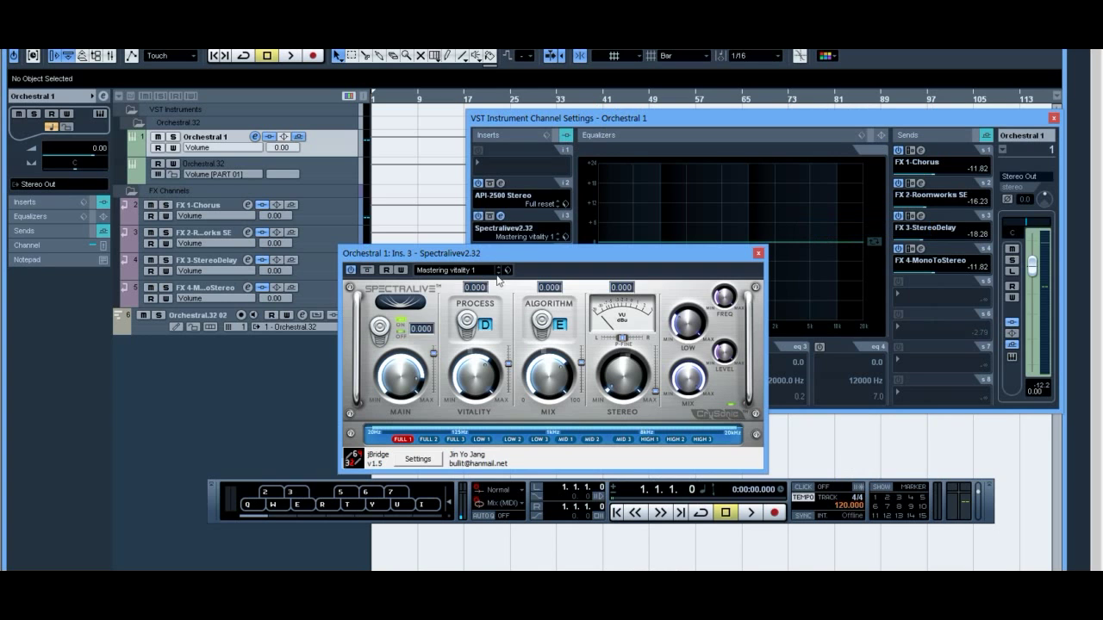
# Step: Load the Vocals 1 preset in Spectralivev2.32 and close the plug-in window
pyautogui.click(453, 274)
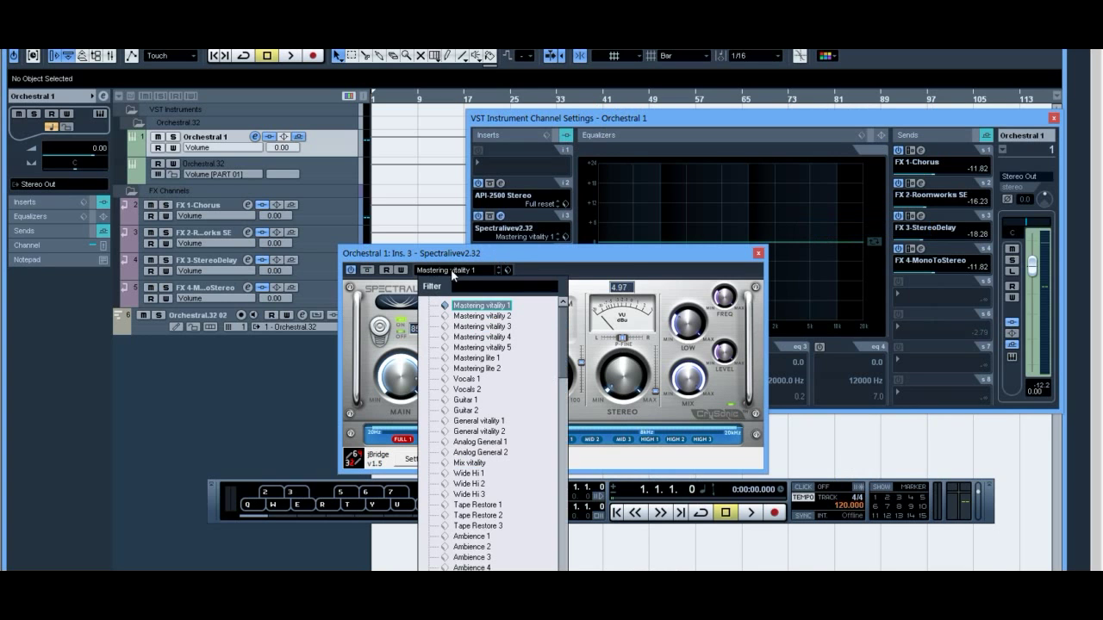
pyautogui.click(475, 385)
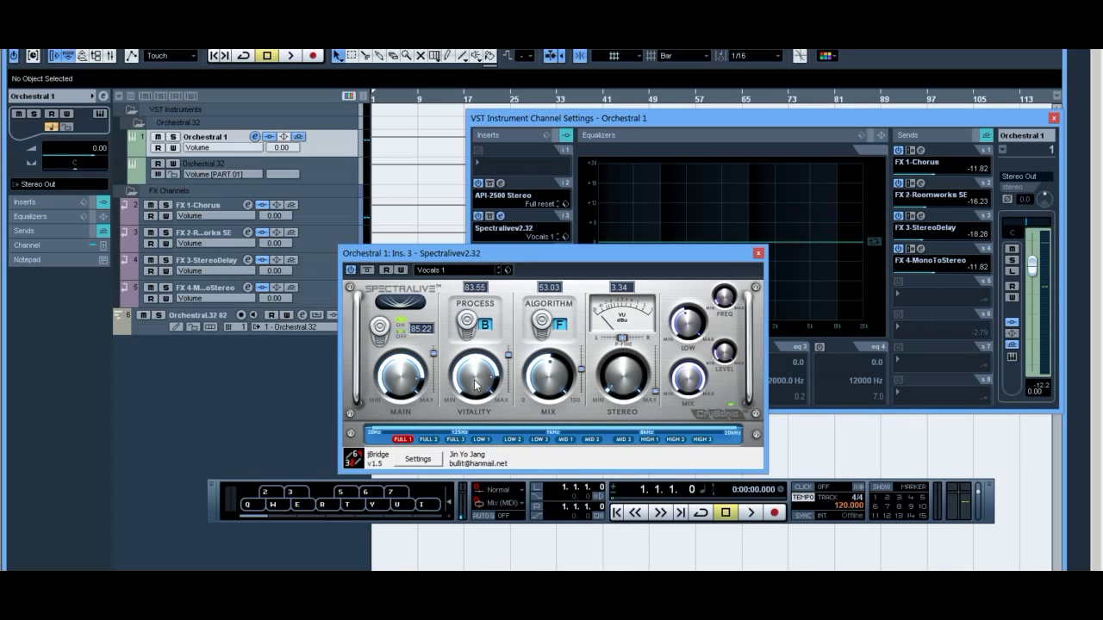
pyautogui.click(758, 253)
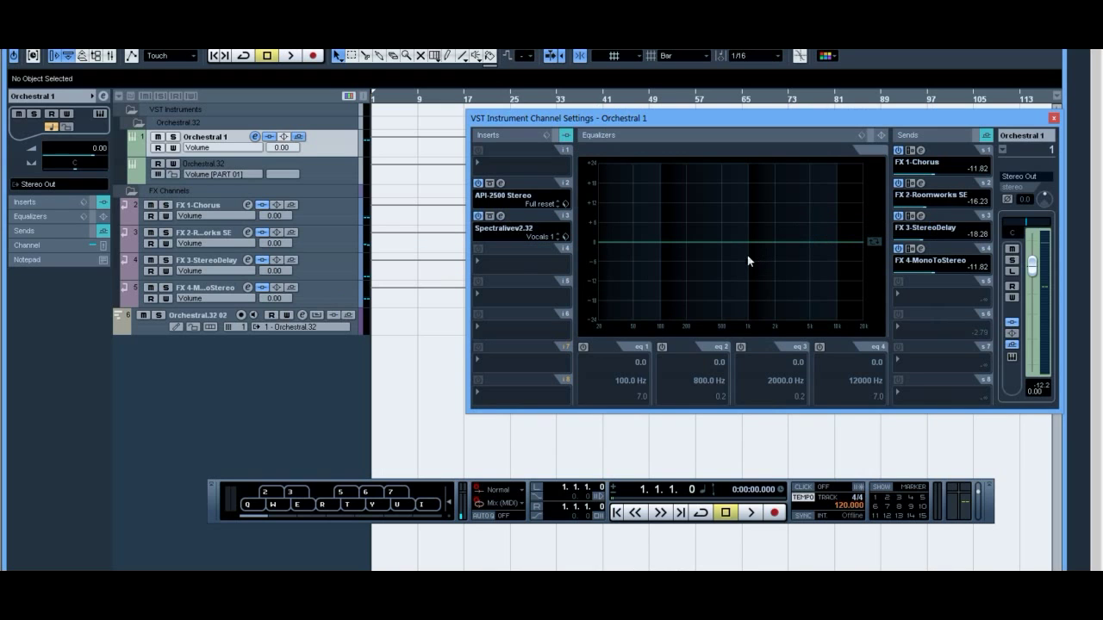
# Step: Compare the Orchestral 1 sound with the Spectralivev2.32 insert active, switched off and reactivated, using the Orchestral.32 02 MIDI track for playing
pyautogui.click(154, 329)
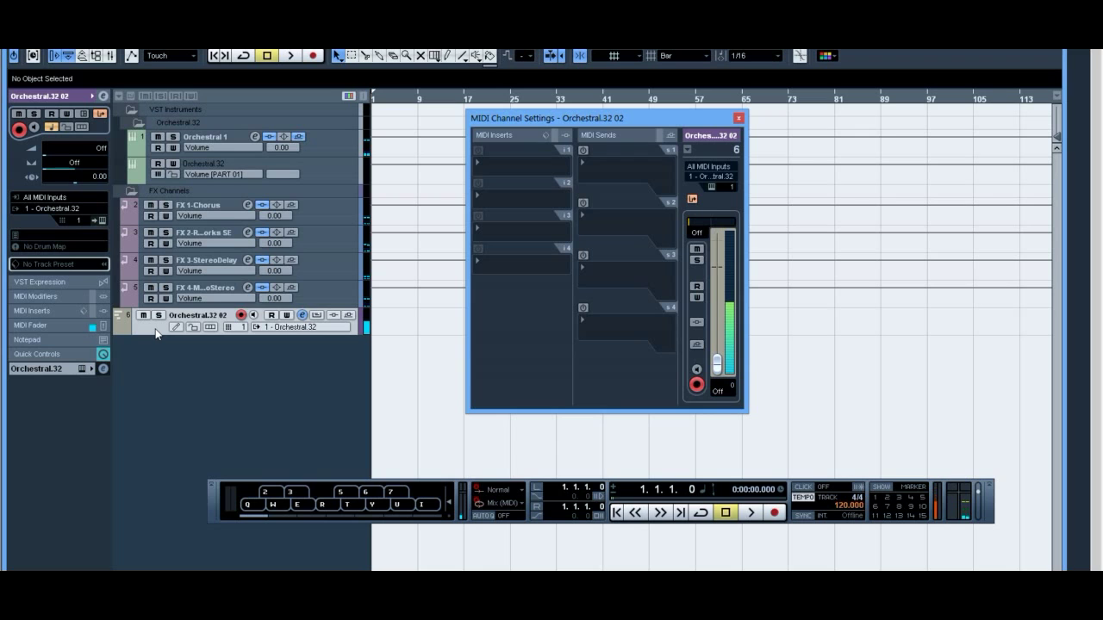
pyautogui.click(255, 137)
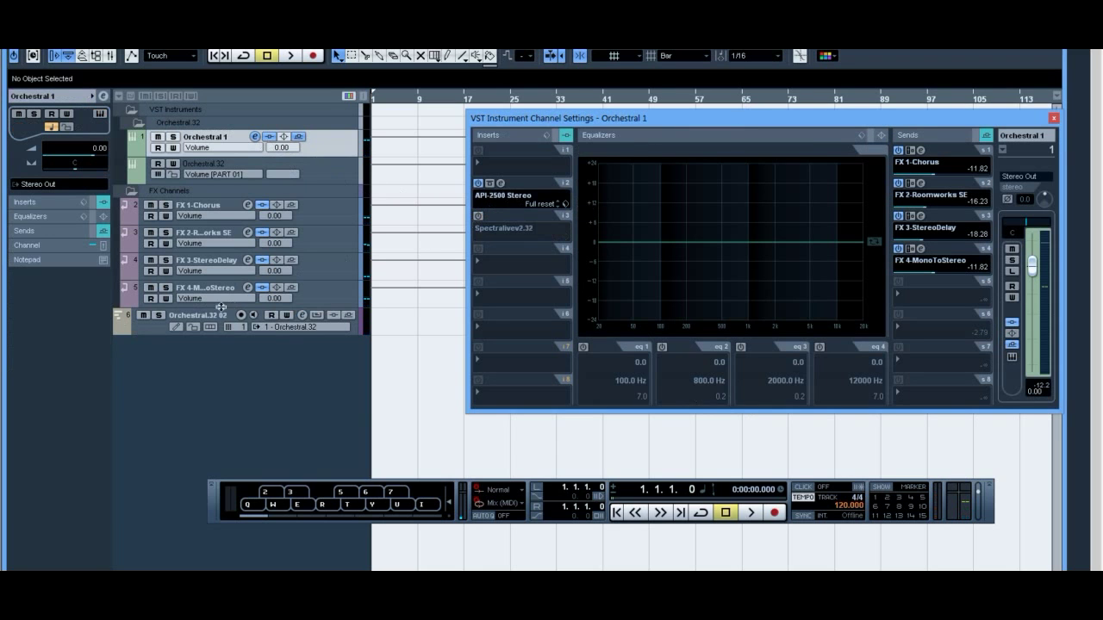
pyautogui.click(156, 329)
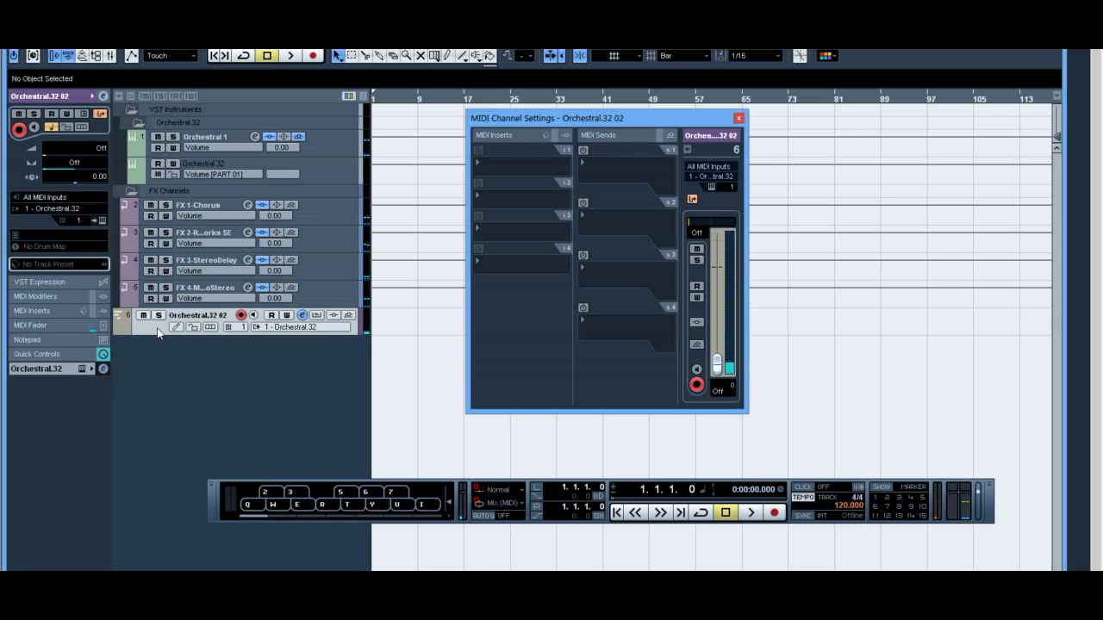
pyautogui.click(256, 138)
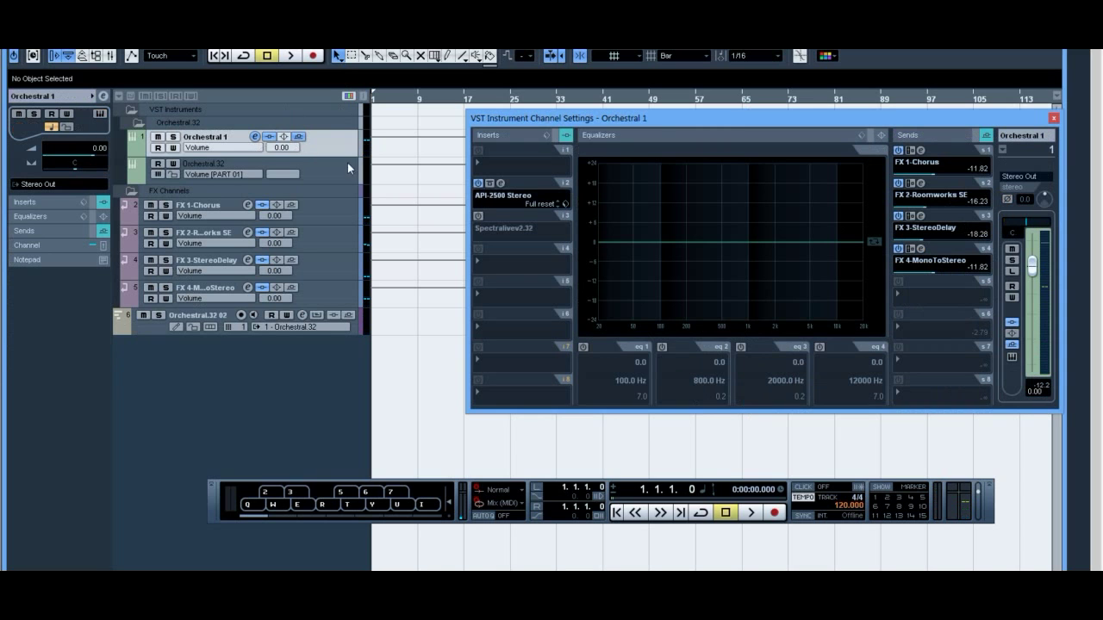
pyautogui.click(477, 217)
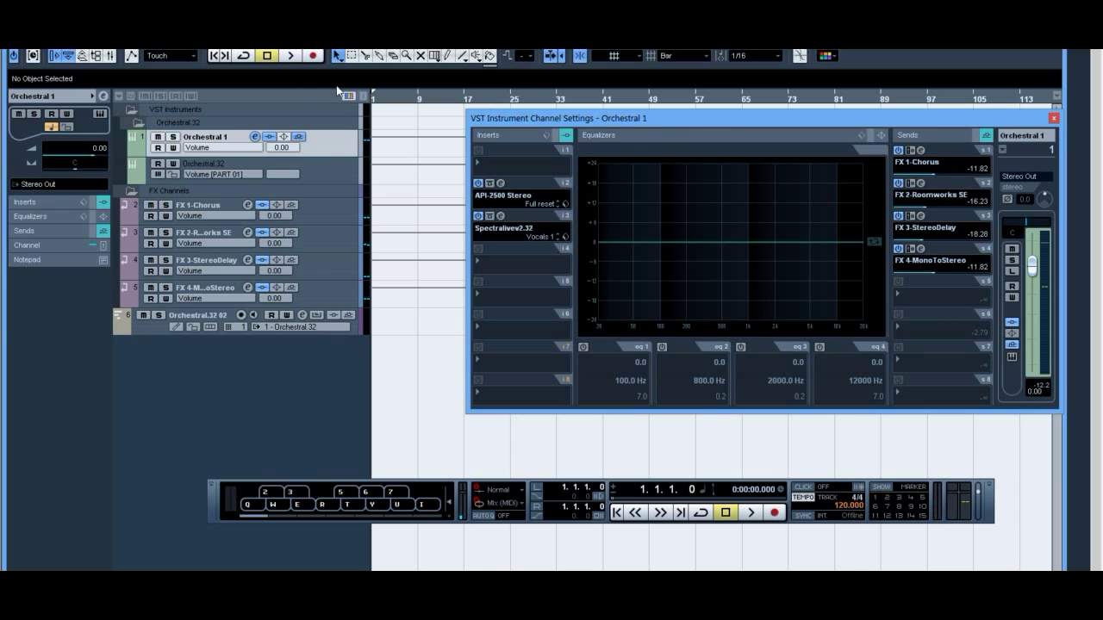
pyautogui.click(140, 328)
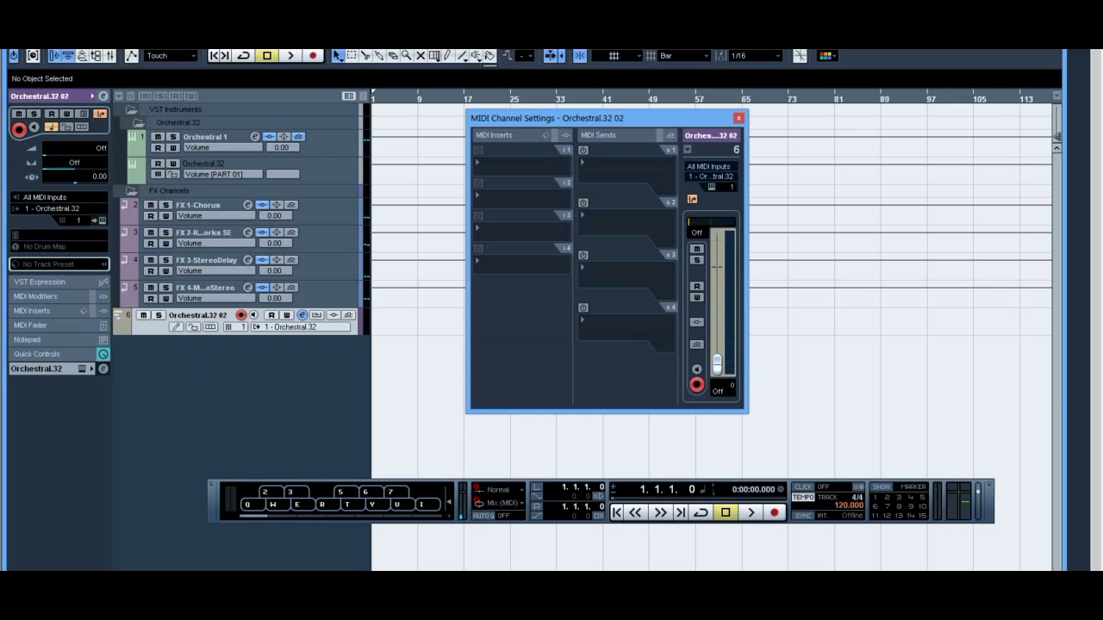
# Step: Switch to WINMAX, play the accompaniment from the beginning, and pause it at measure 21
pyautogui.hotkey('alt', 'Tab')
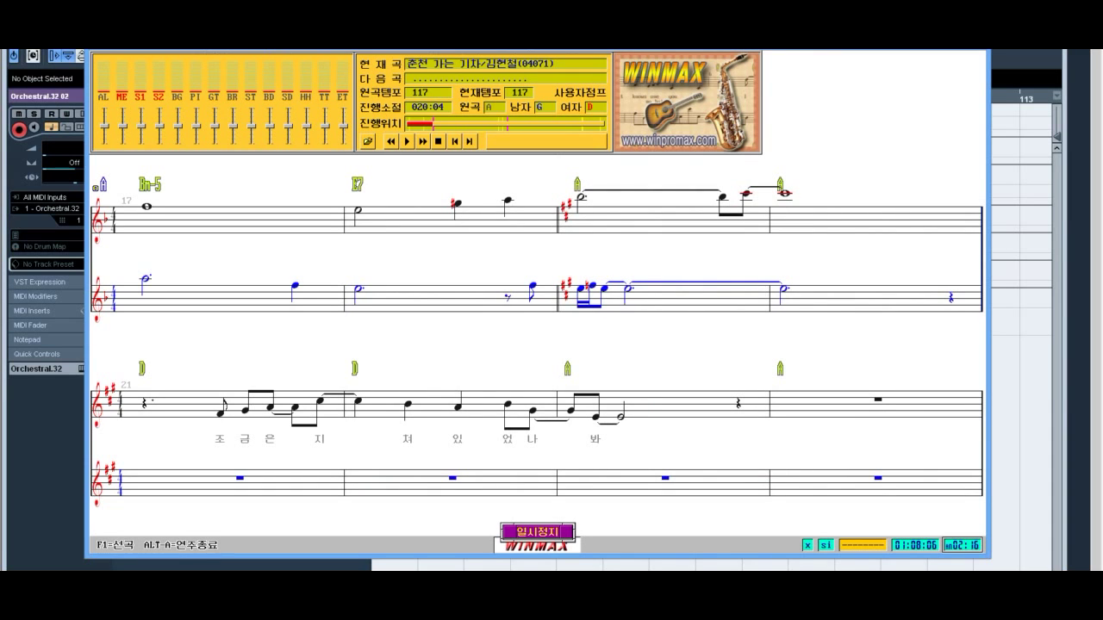
pyautogui.press('Home')
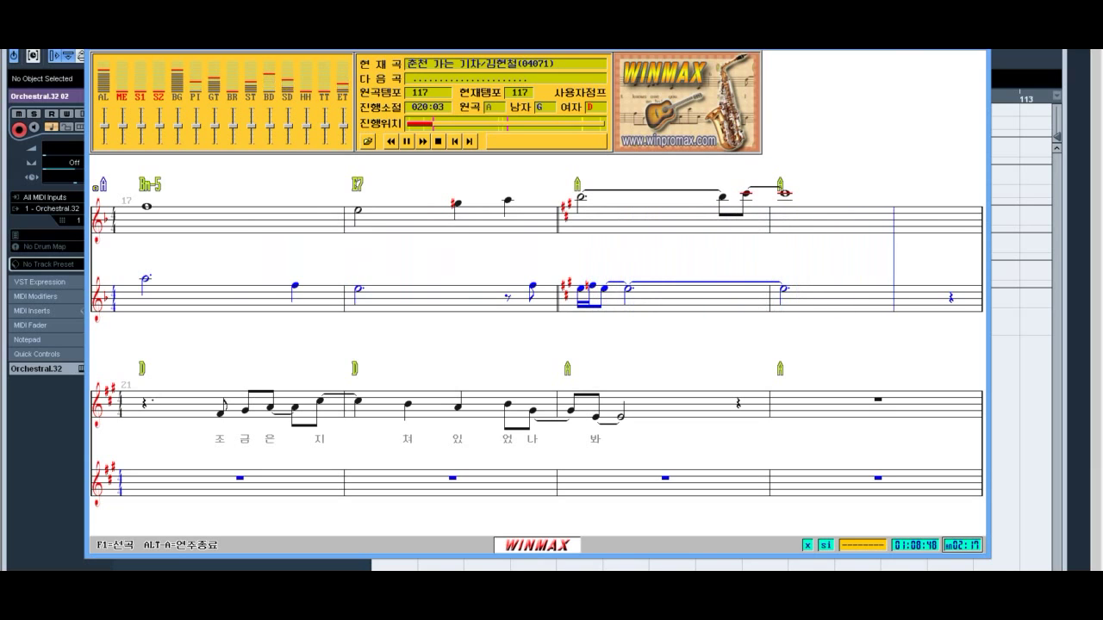
pyautogui.press('space')
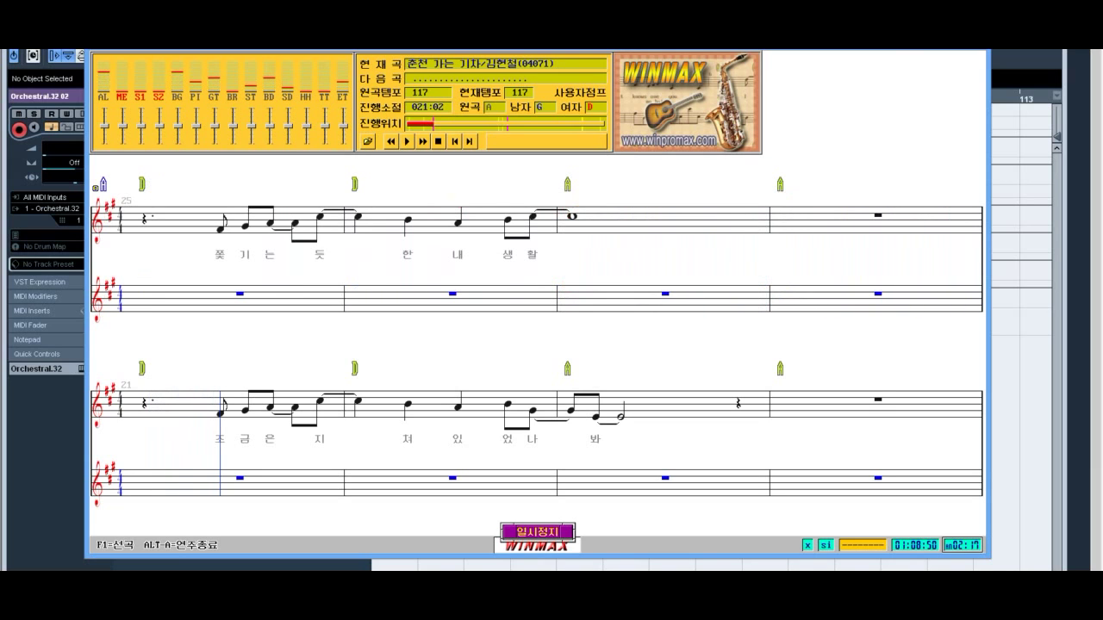
# Step: Return to Cubase and replace Spectralivev2.32 in the third insert of Orchestral 1 with Maserati VX1 Stereo
pyautogui.hotkey('alt', 'a')
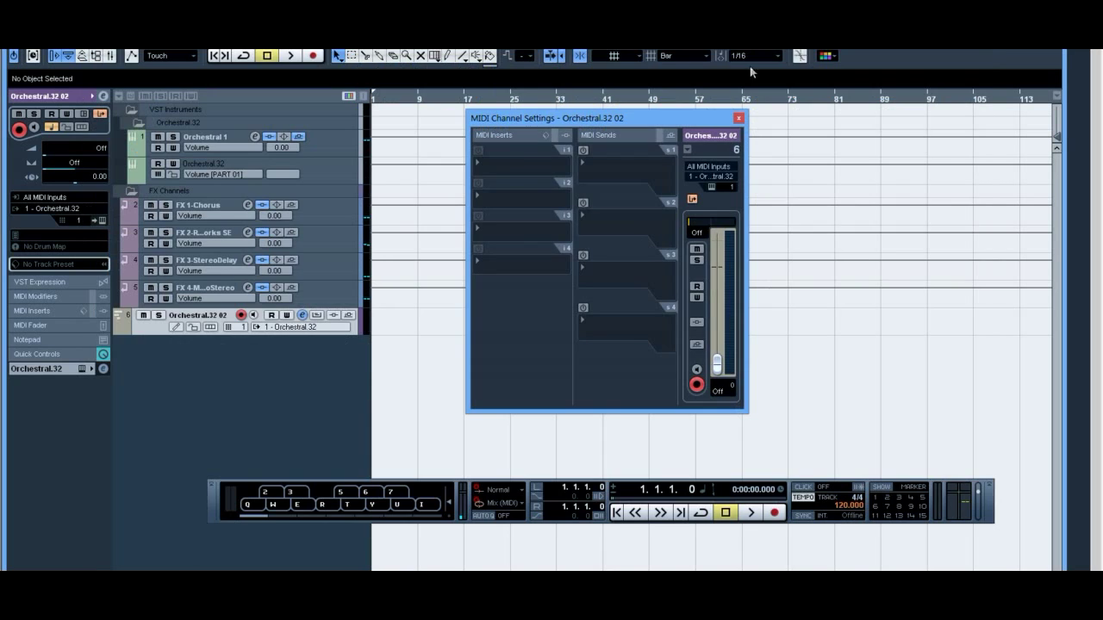
pyautogui.click(254, 137)
pyautogui.click(516, 228)
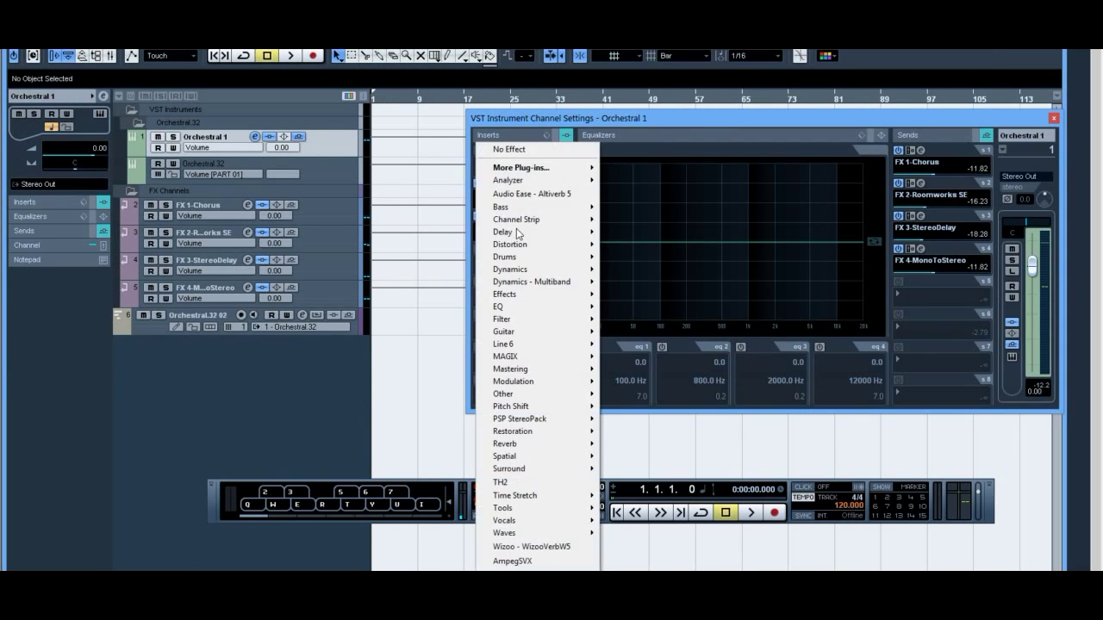
pyautogui.moveTo(580, 522)
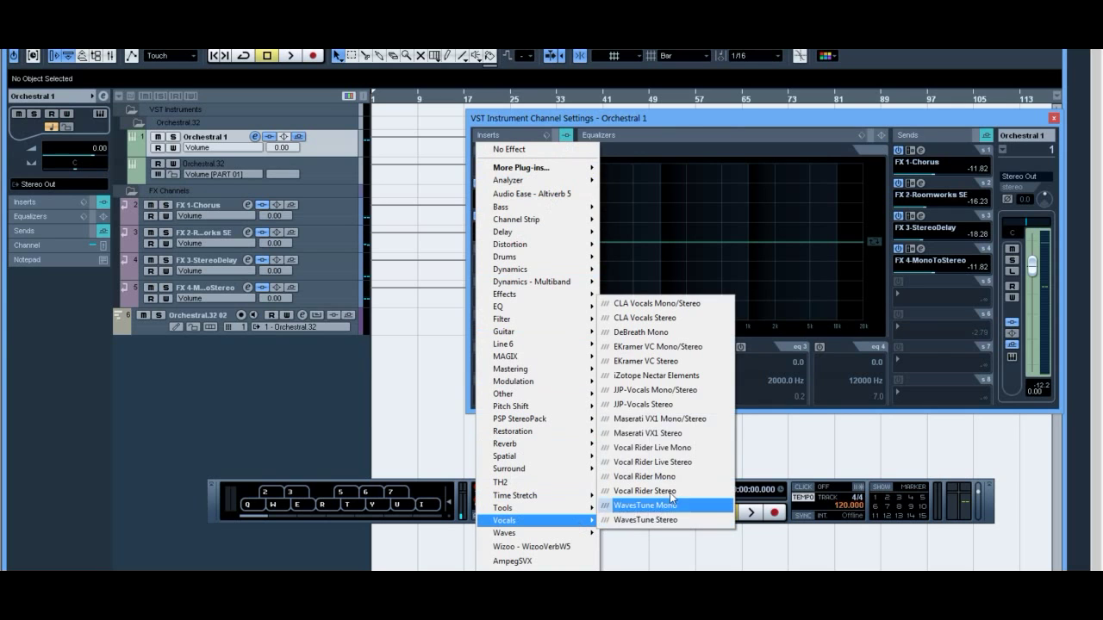
pyautogui.click(709, 429)
pyautogui.click(533, 387)
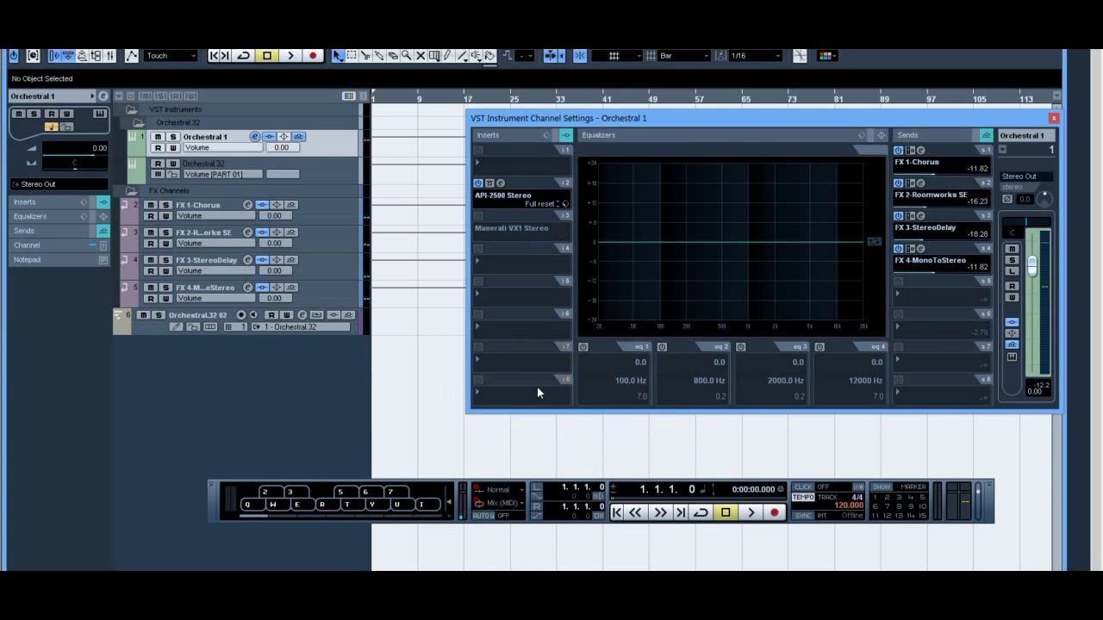
# Step: Load the Pop Voice factory preset from the Contour 1 group in Maserati VX1
pyautogui.click(771, 256)
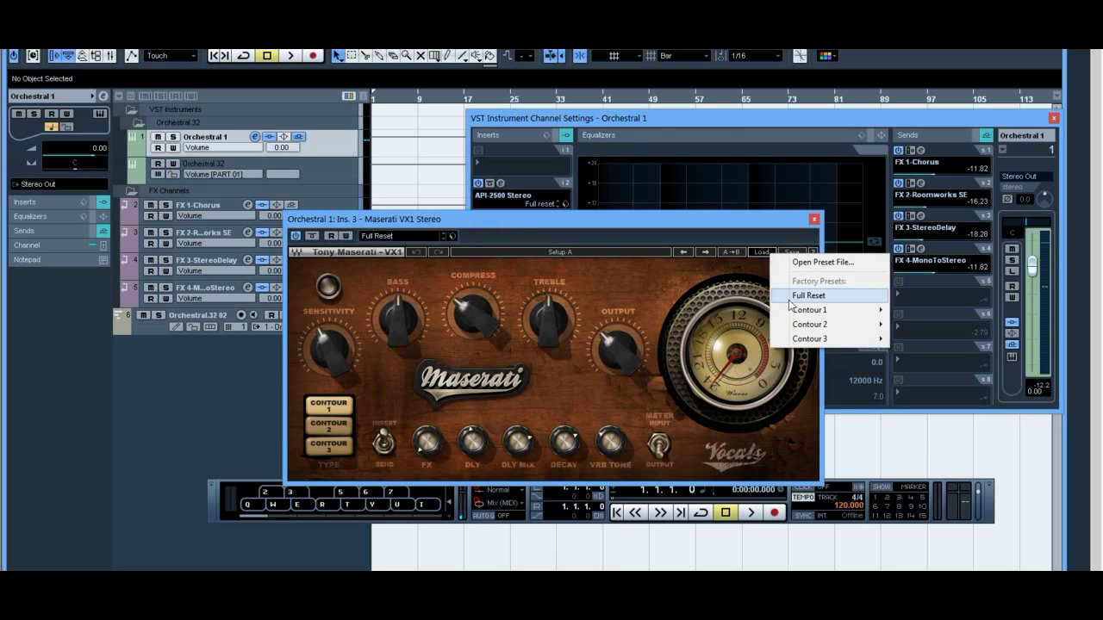
pyautogui.moveTo(829, 312)
pyautogui.click(930, 339)
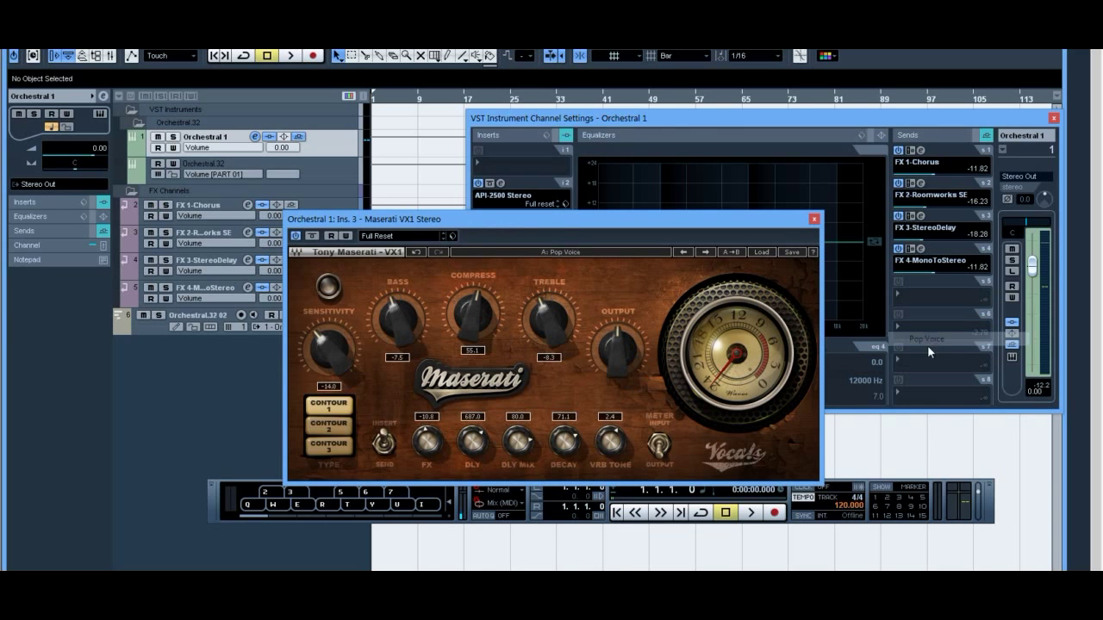
# Step: Turn down the delay and Compress knobs in Maserati VX1, and select the Orchestral.32 02 MIDI track for playing
pyautogui.moveTo(513, 450); pyautogui.dragTo(472, 429)
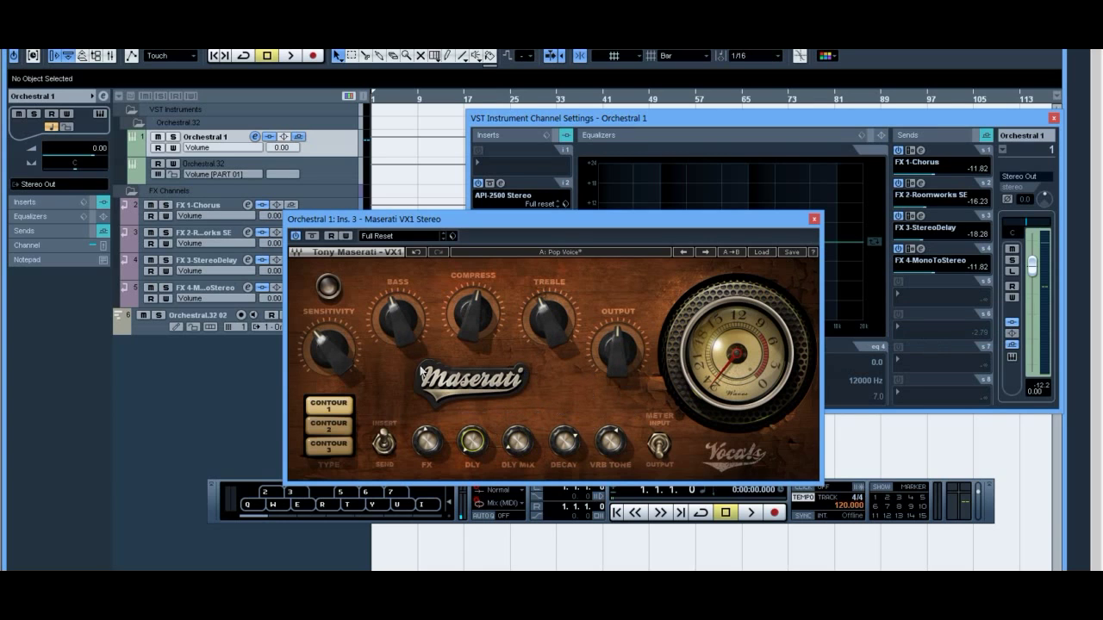
pyautogui.moveTo(471, 325); pyautogui.dragTo(472, 353)
pyautogui.click(156, 331)
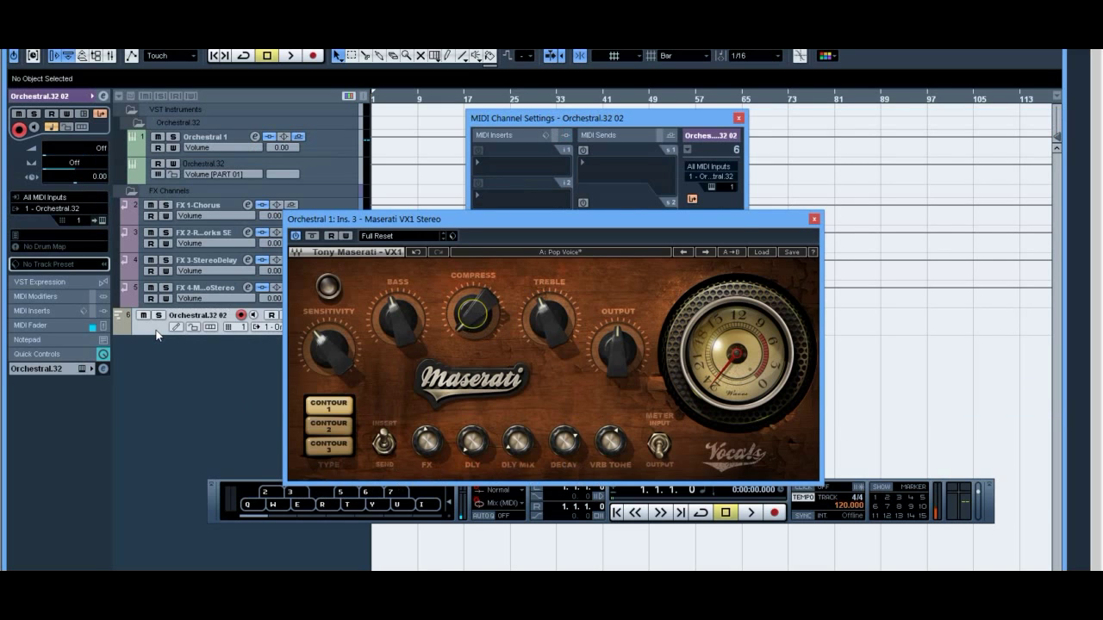